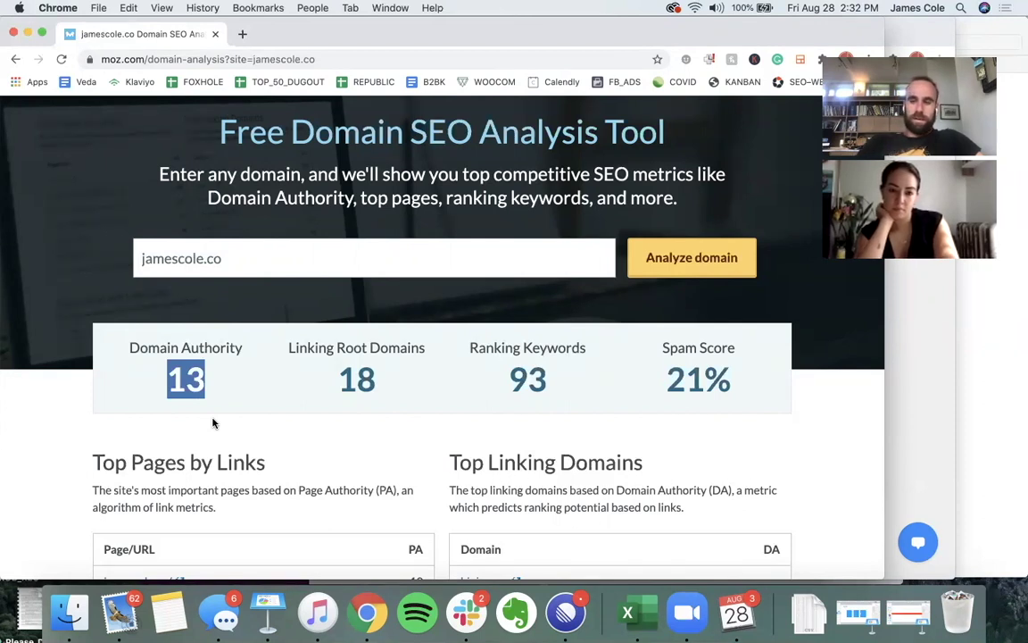
Run the free domain SEO analysis for thehhub.com.
triple_click(174, 252)
type("thehhub.com")
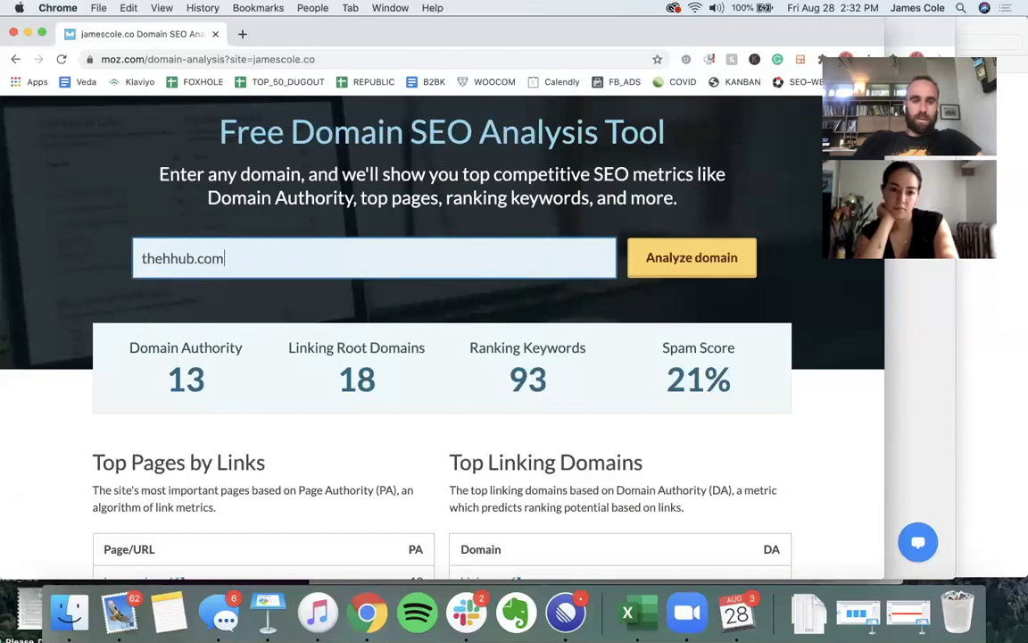
key("Return")
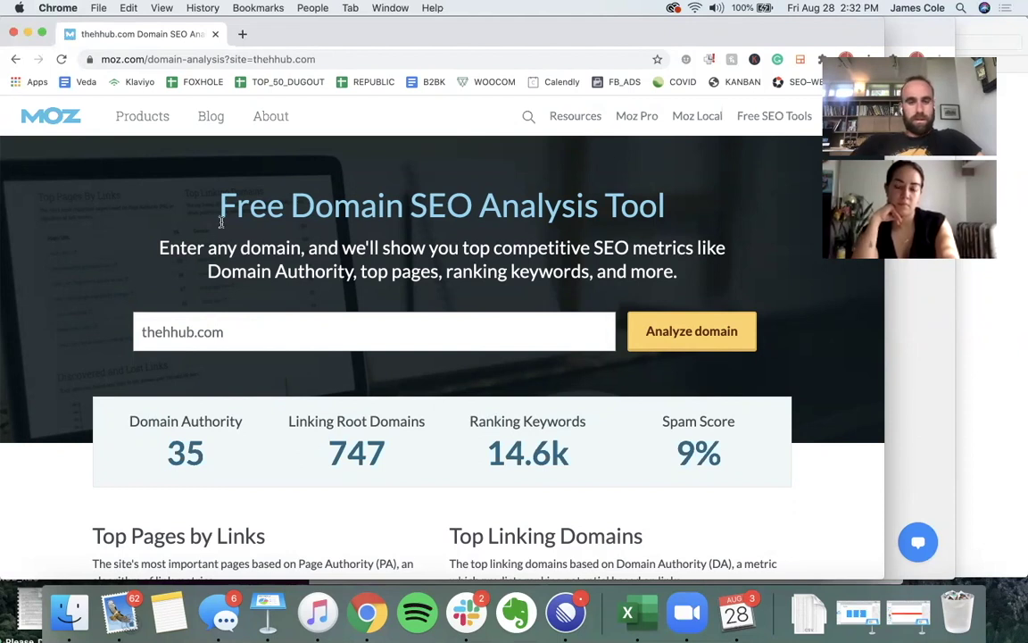
Run the domain SEO analysis for risebrewingco.com and highlight its Domain Authority score.
left_click(213, 333)
key("super+a")
type("risebrew")
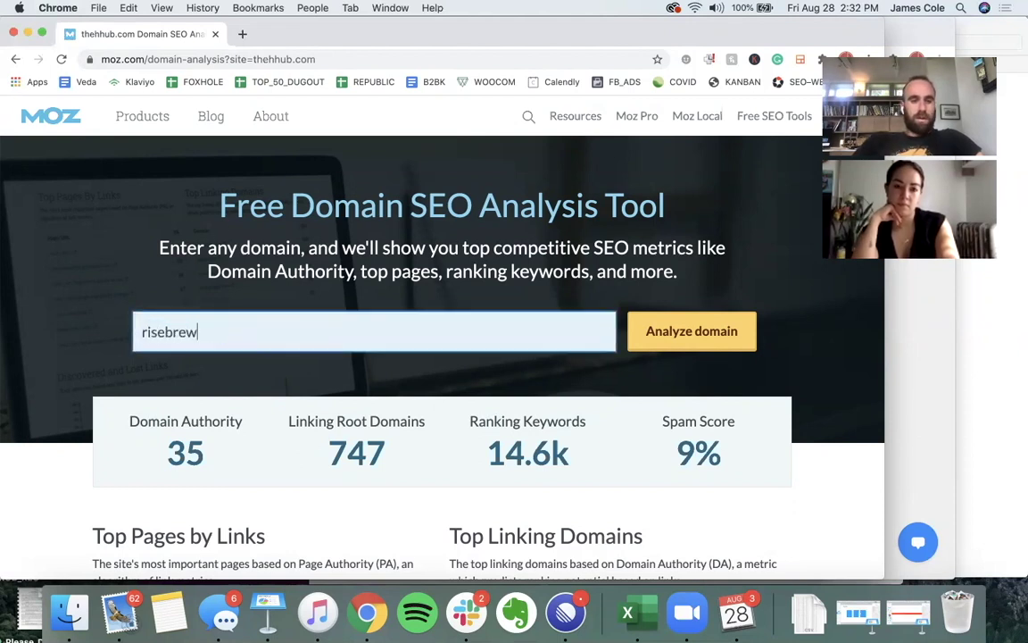
type("ingco.com")
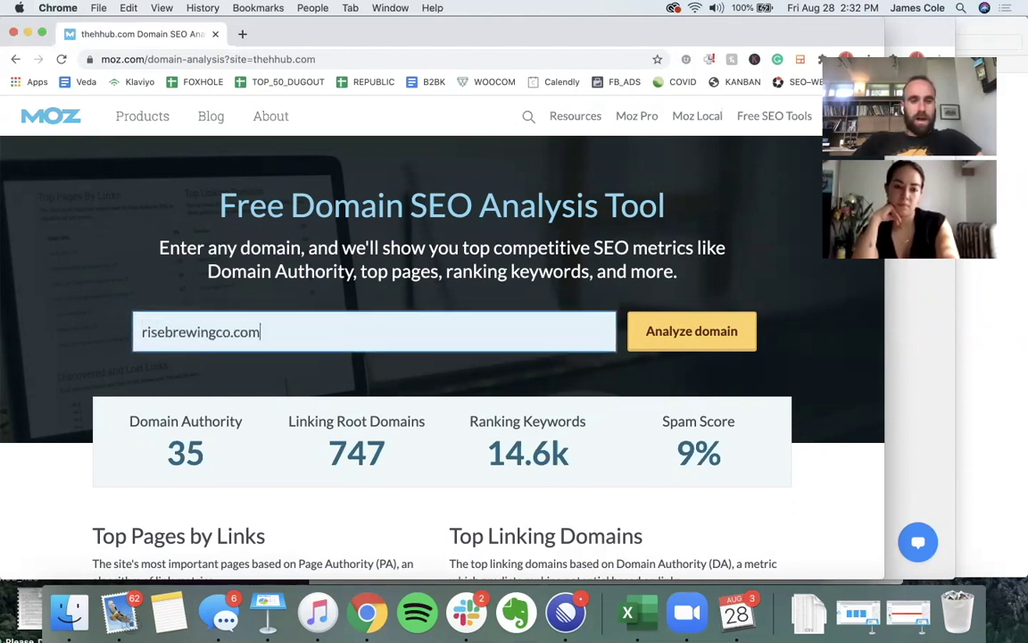
key("Return")
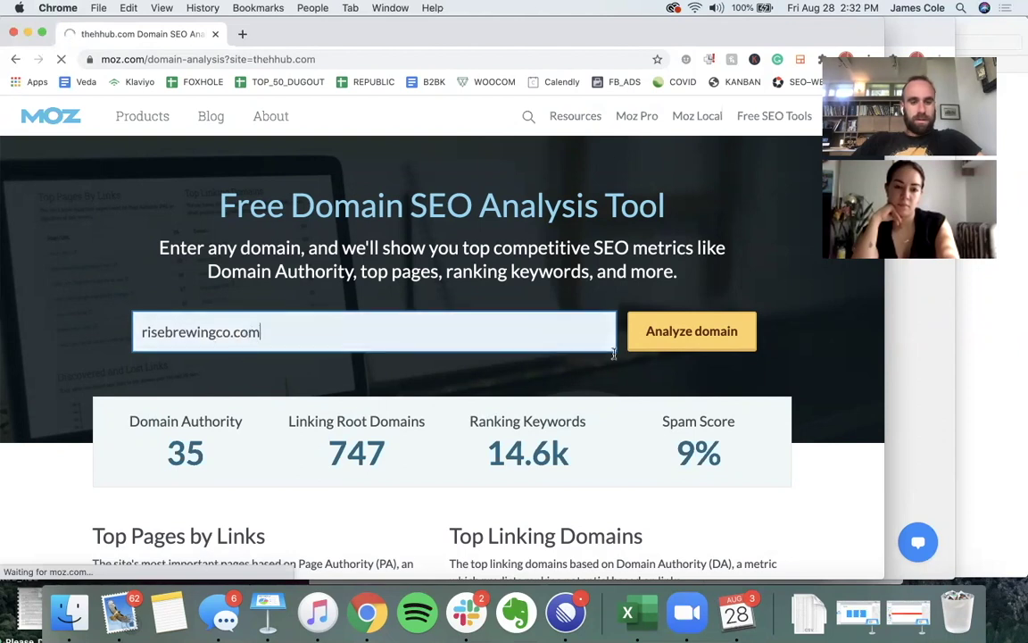
left_click_drag(212, 456, 121, 458)
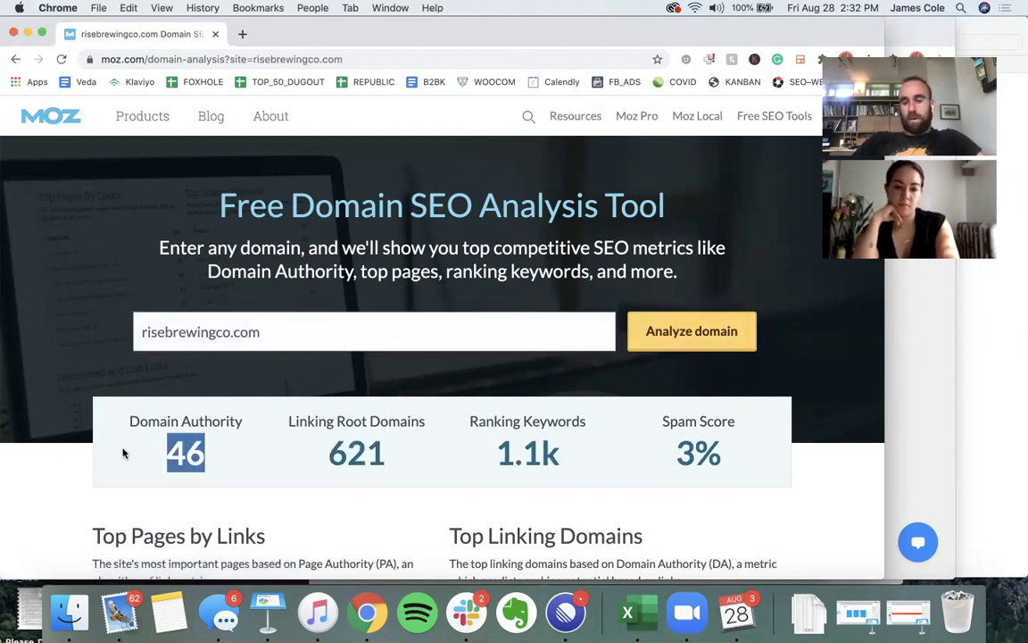
Try to analyze airbnb.com, and return to the risebrewingco.com results.
left_click(274, 344)
key("super+a")
type("airbnb.com")
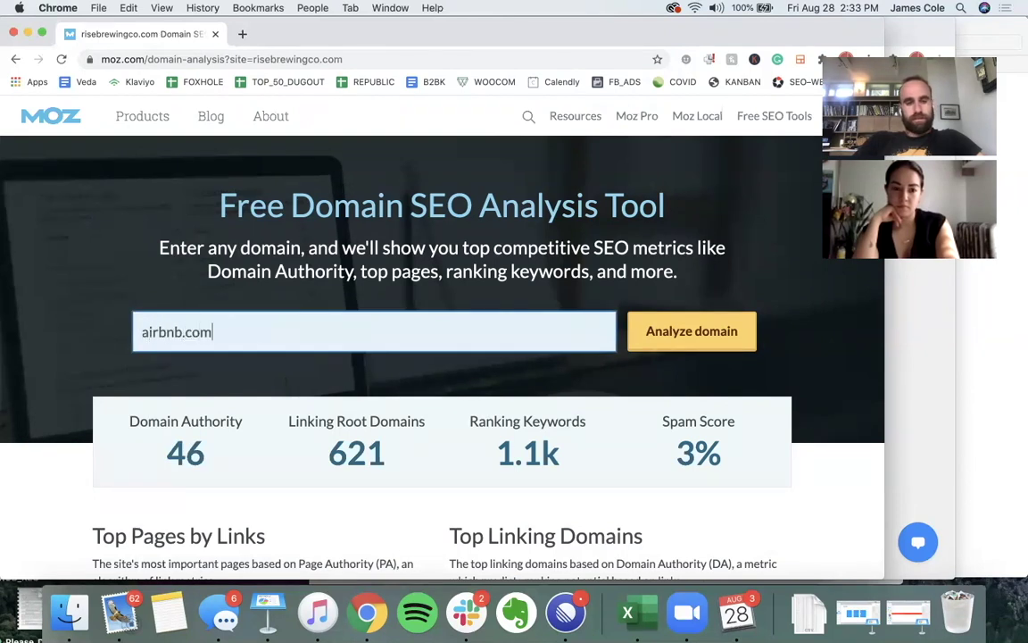
key("Return")
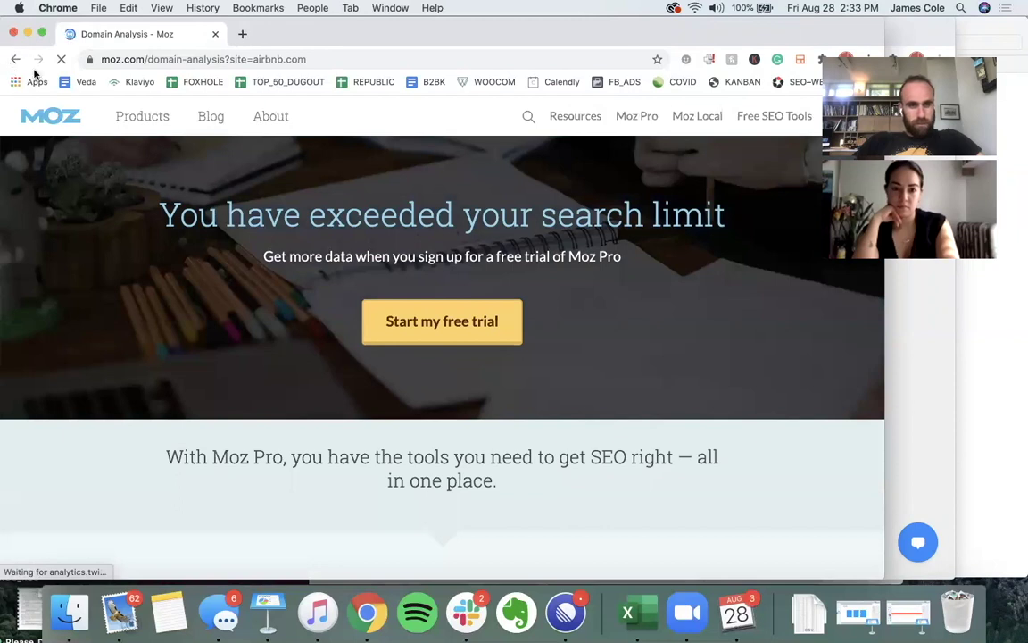
left_click(16, 59)
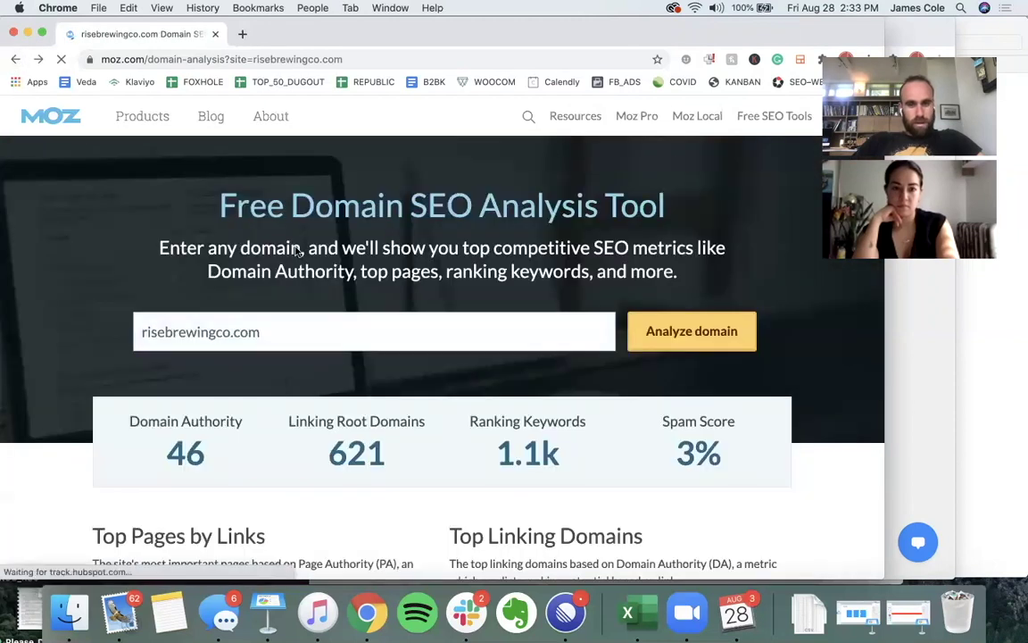
scroll(283, 357, "down", 3)
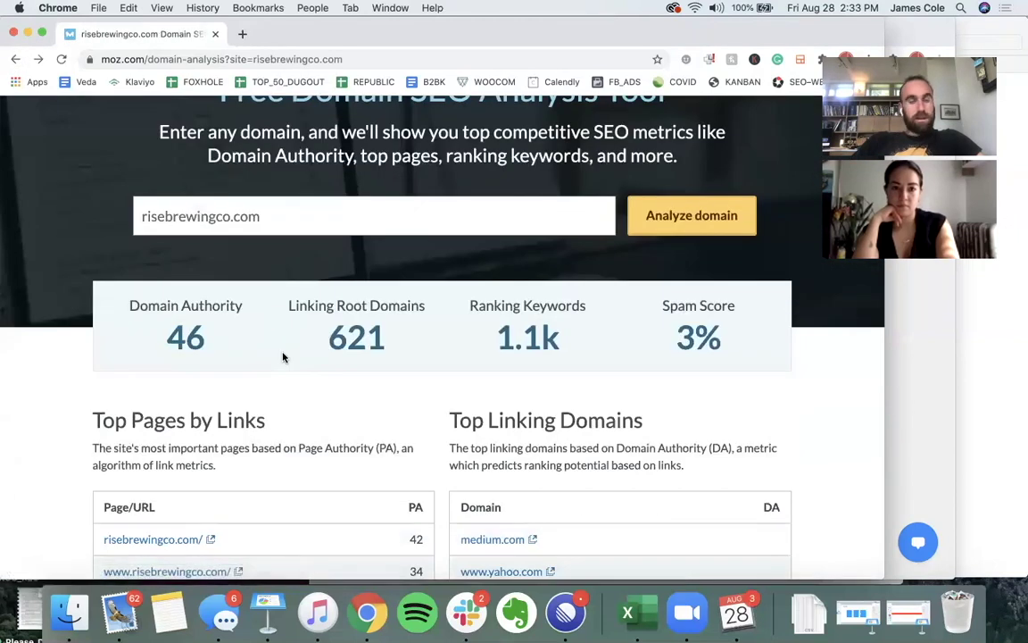
scroll(282, 357, "up", 3)
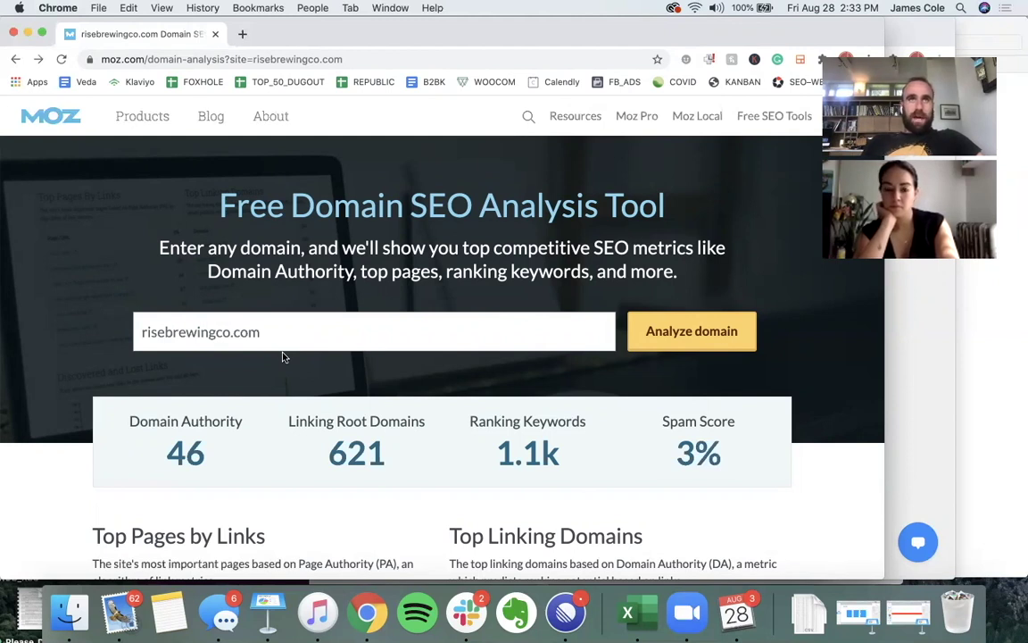
Open the SEMrush dashboard in place of the Moz domain analysis page.
left_click(228, 59)
type("sem")
key("Return")
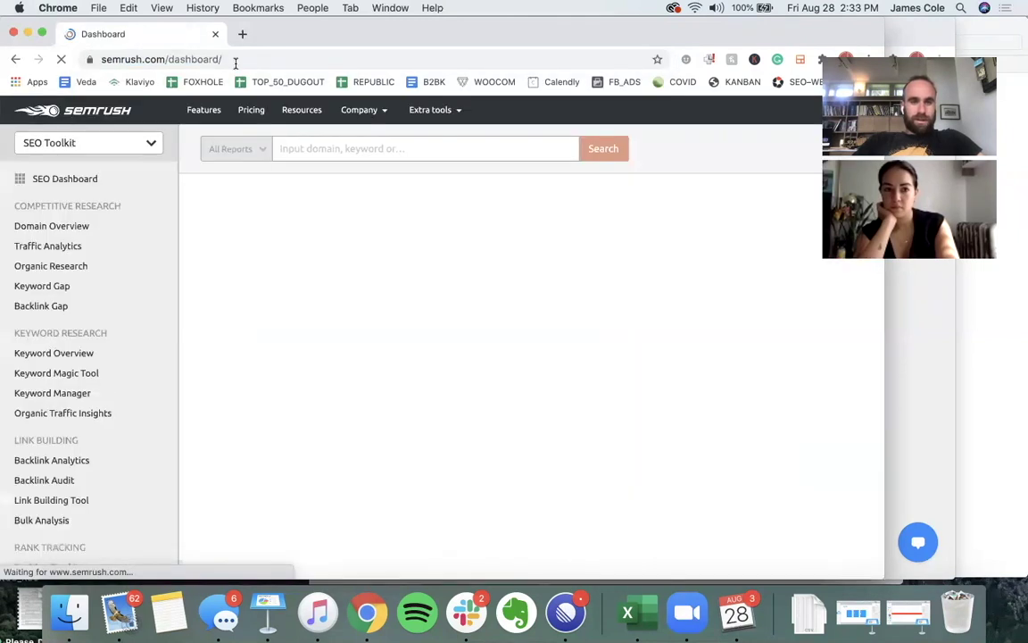
Open the presenter's personal website in a new browser window.
key("super+n")
type("james")
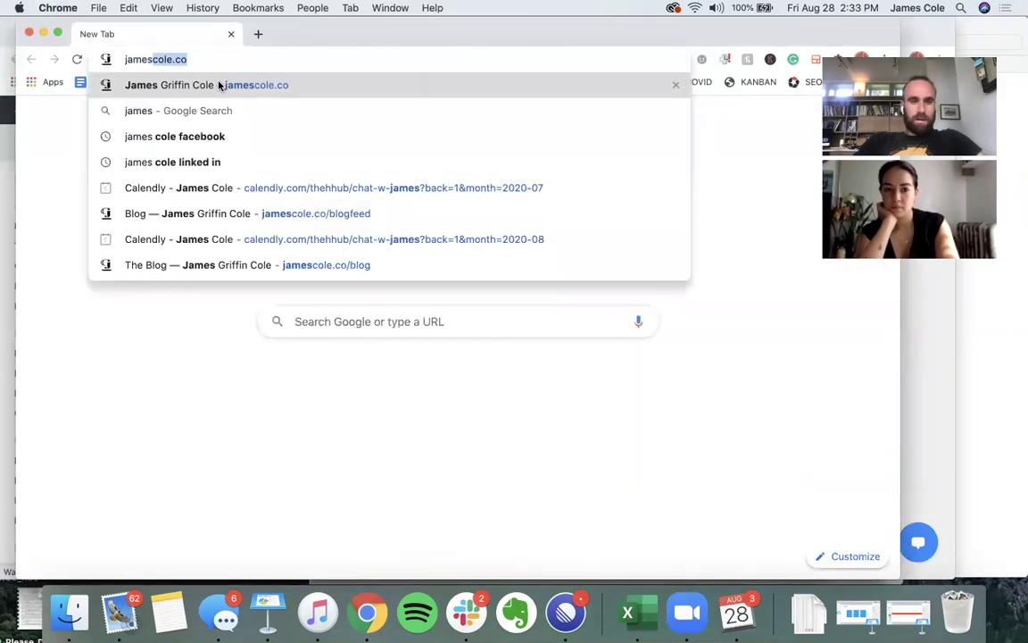
key("Return")
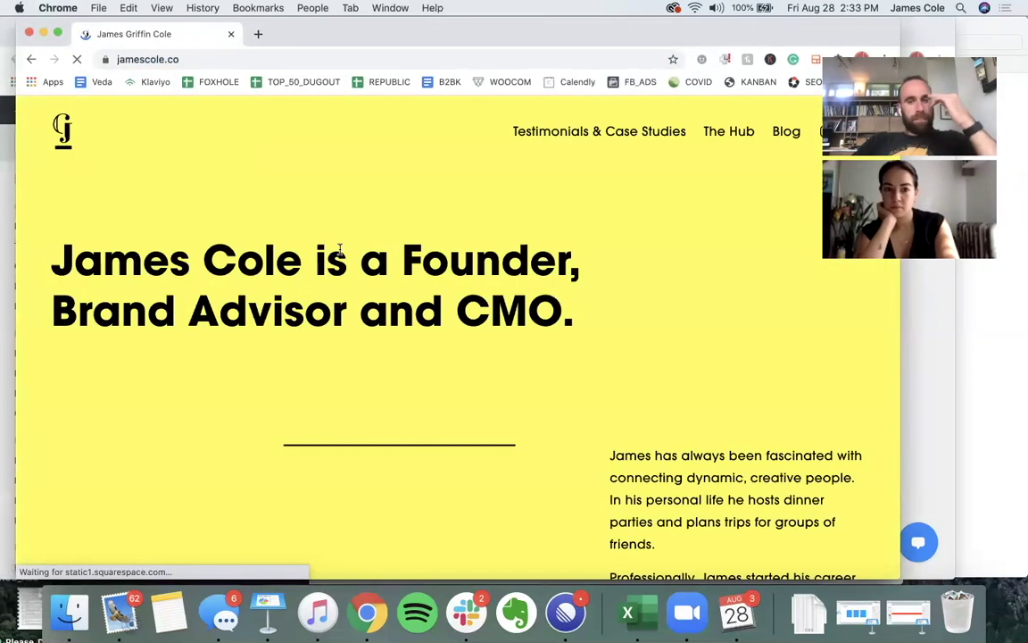
Examine the homepage headline's role keywords and the marketing expertise section further down, and return to the start of the page.
scroll(348, 215, "down", 2)
left_click_drag(237, 179, 390, 181)
left_click(467, 178)
left_click_drag(590, 195, 402, 183)
left_click_drag(73, 214, 354, 245)
left_click_drag(444, 223, 551, 252)
scroll(549, 257, "down", 3)
scroll(549, 257, "up", 3)
left_click_drag(426, 199, 580, 201)
left_click(558, 237)
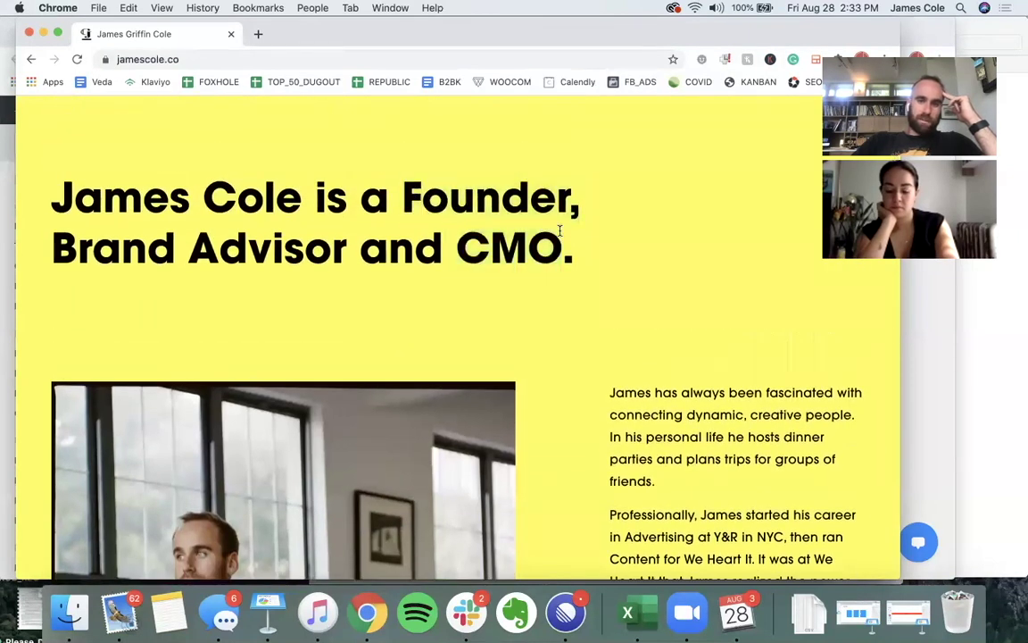
scroll(558, 234, "down", 15)
scroll(560, 232, "down", 12)
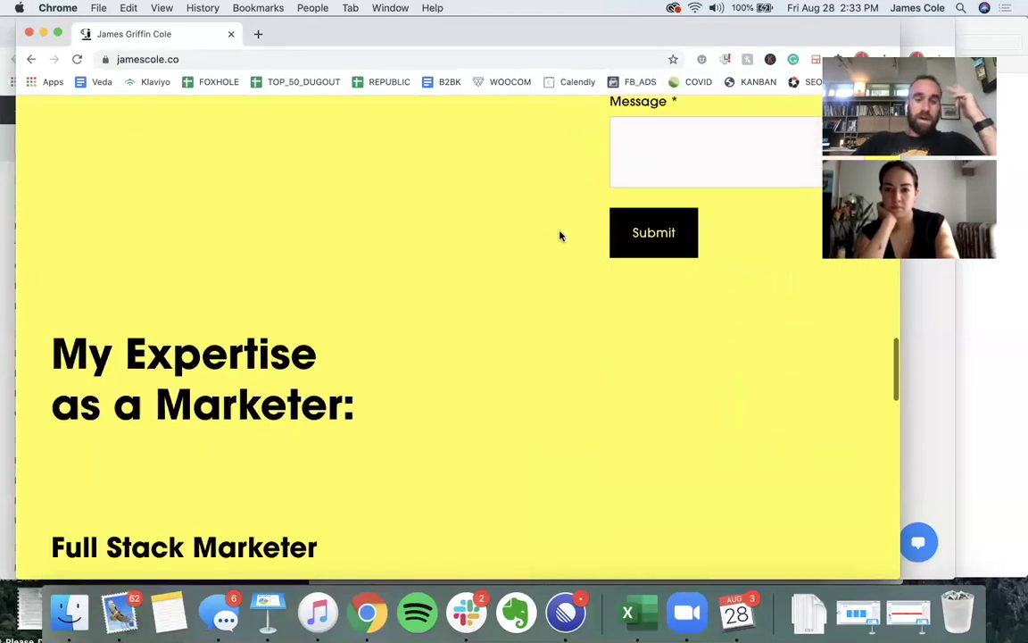
scroll(794, 393, "up", 20)
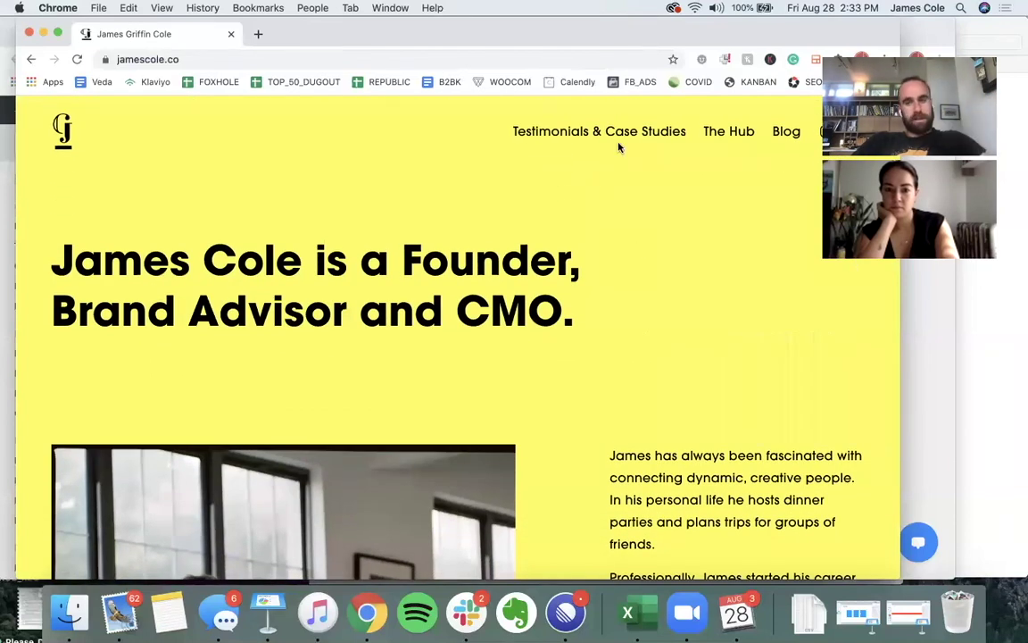
Switch back to the SEMrush window and search for the keyword "marketing".
key("super+grave")
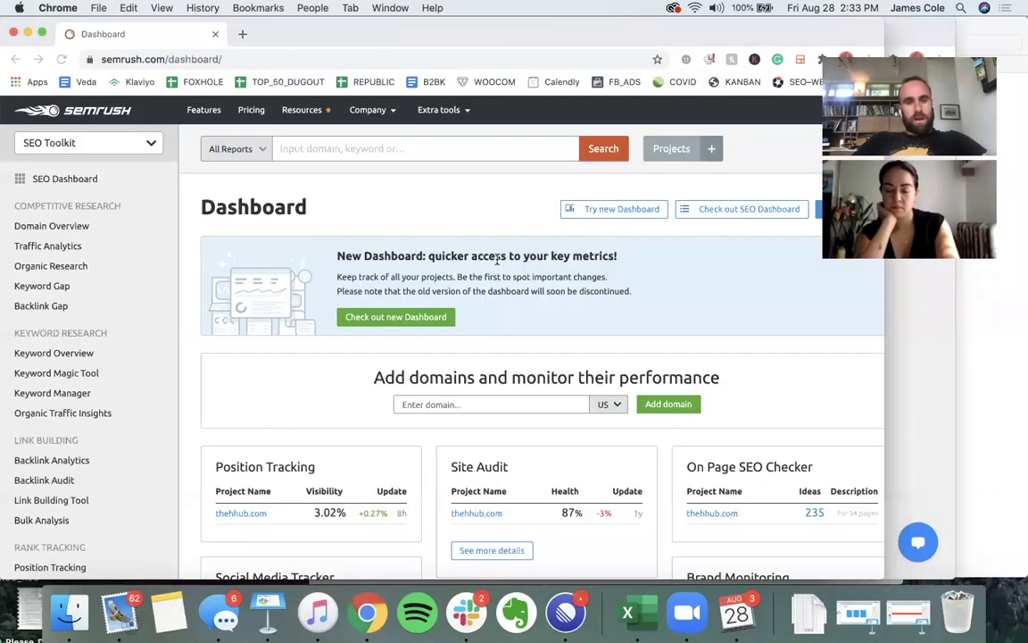
left_click(353, 150)
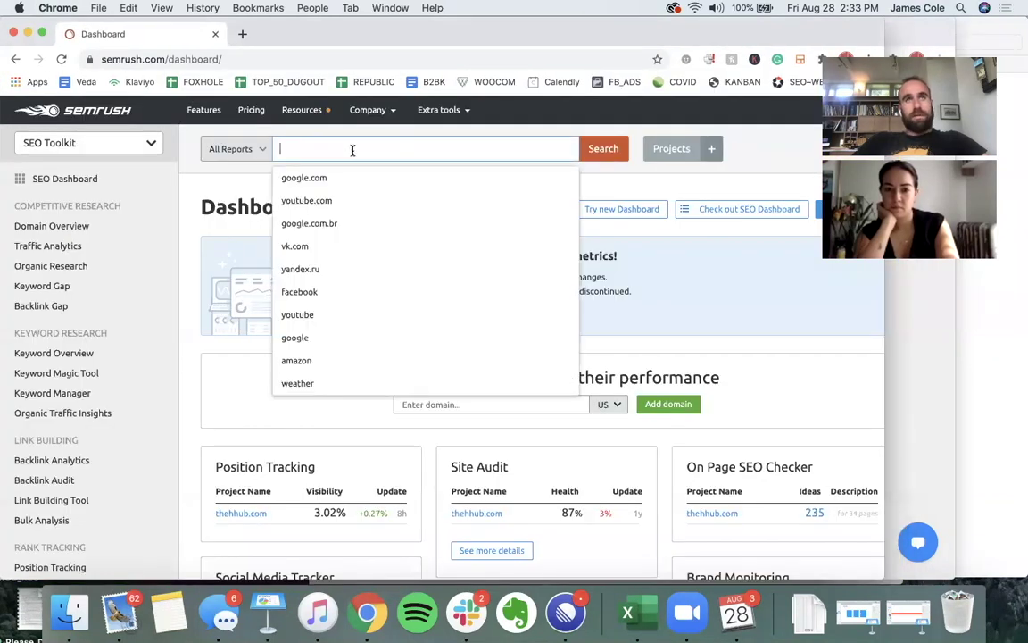
type("marketing")
key("Return")
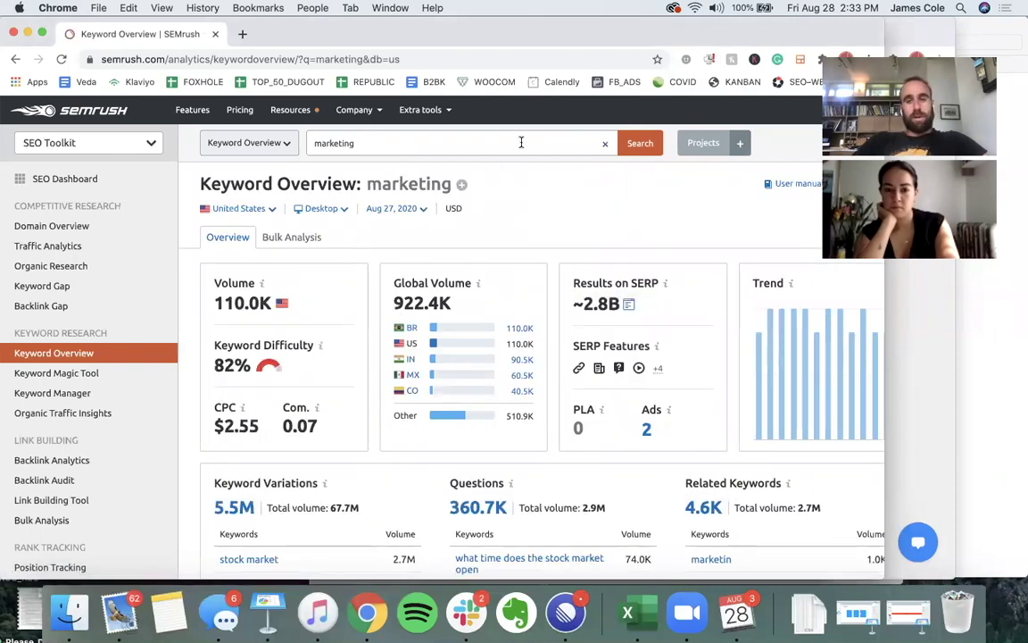
Highlight the keyword difficulty of "marketing" and open the full list of its question keywords.
triple_click(215, 365)
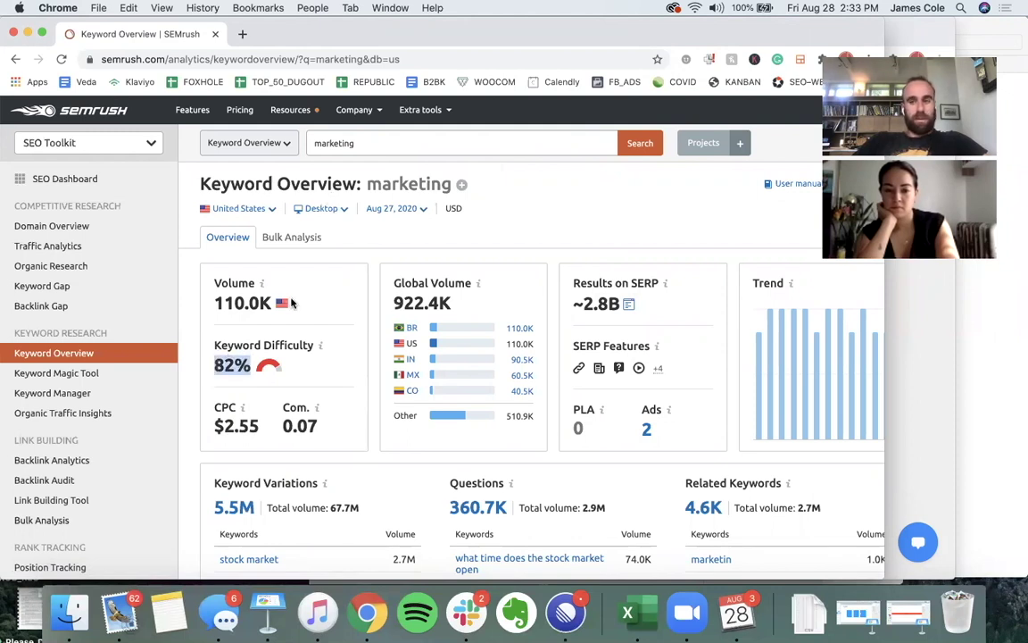
scroll(509, 395, "down", 3)
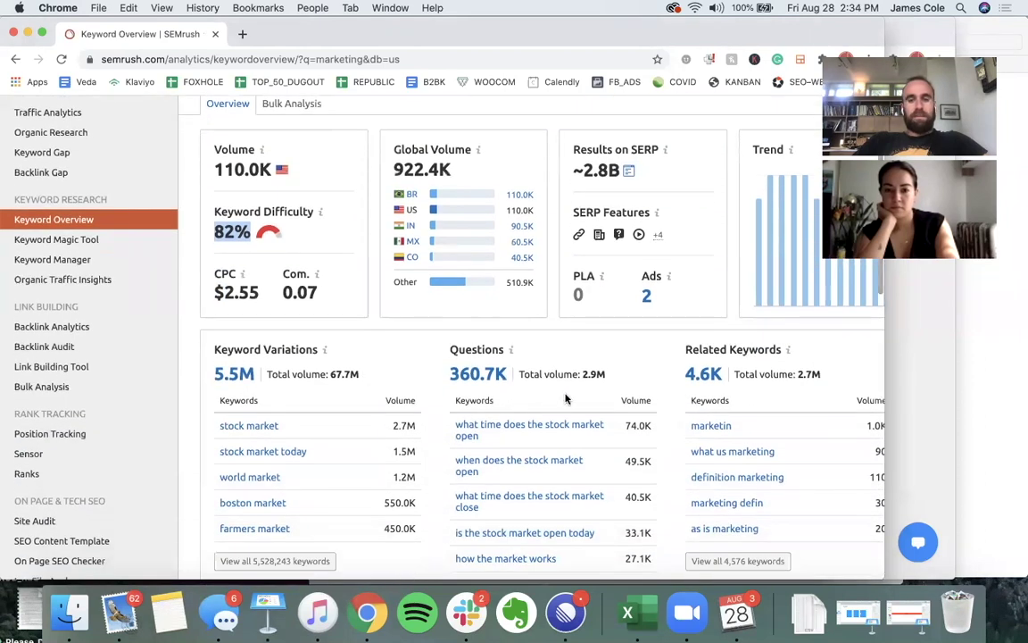
scroll(539, 456, "down", 2)
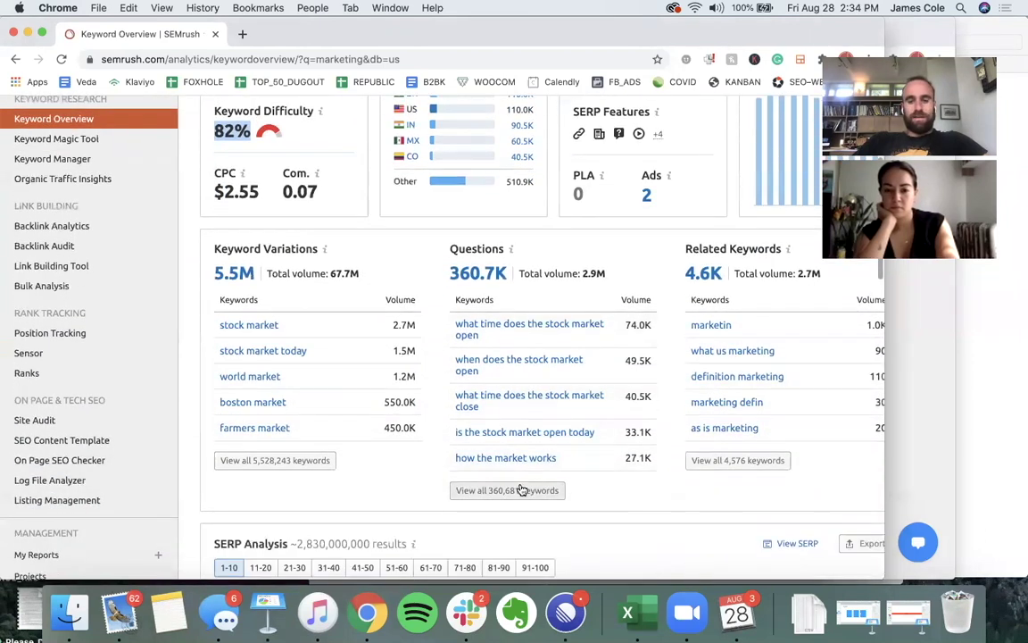
left_click(523, 490)
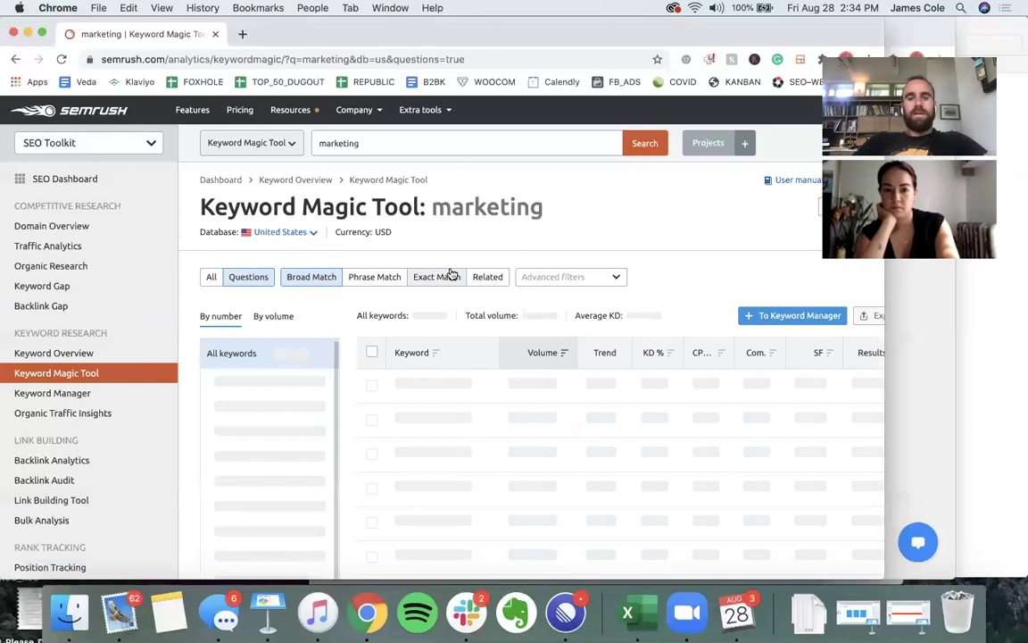
Apply advanced filters to the question keywords, with a minimum volume of 50, a volume cap, and KD % from 1 to 60.
left_click(553, 278)
left_click(326, 381)
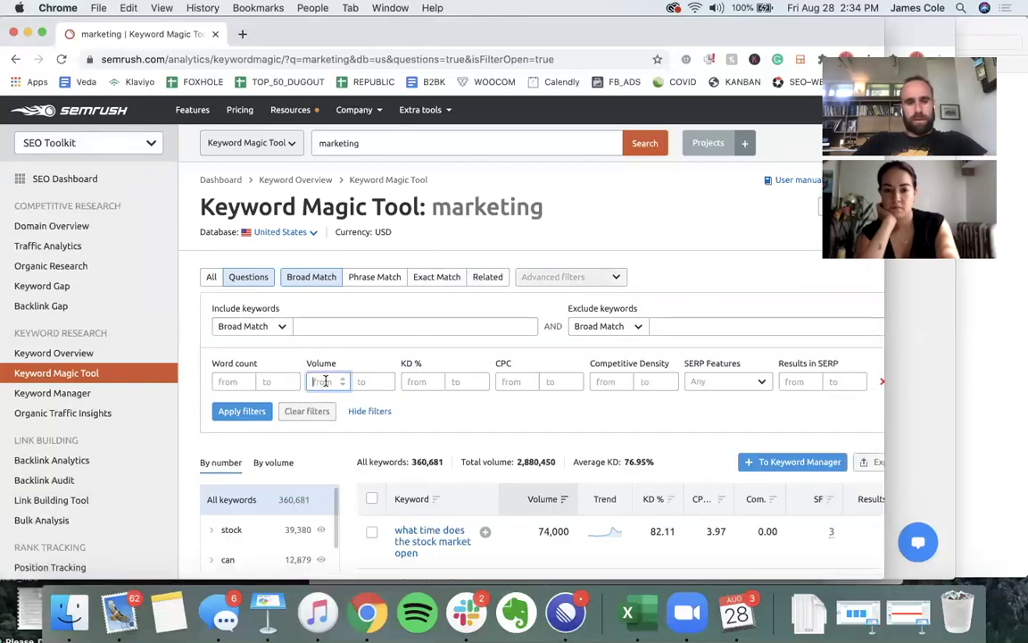
left_click(360, 381)
type("10")
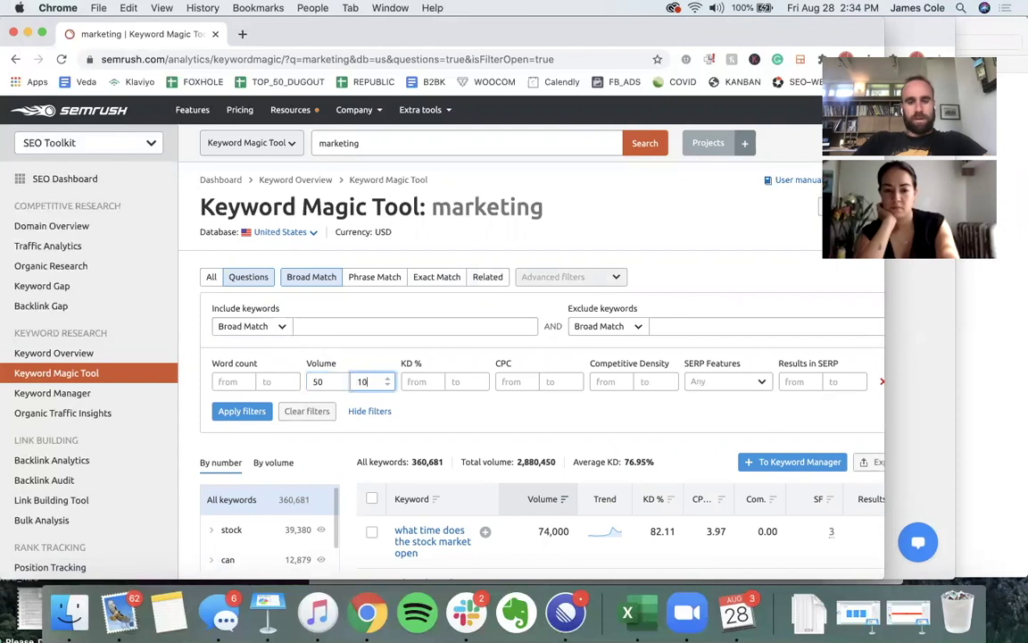
left_click(420, 382)
type("1")
left_click(465, 381)
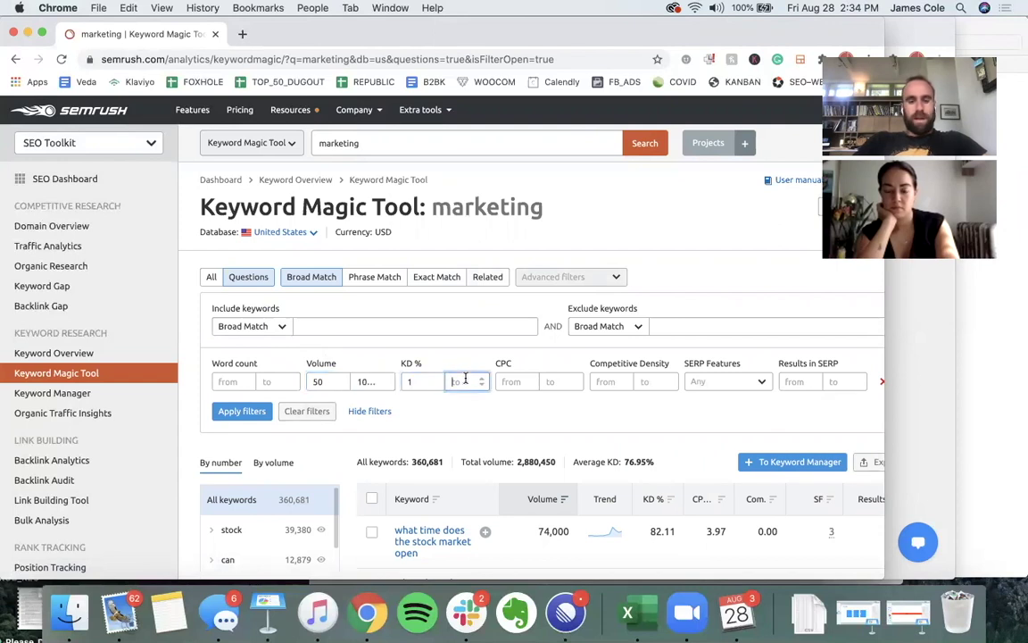
left_click(243, 410)
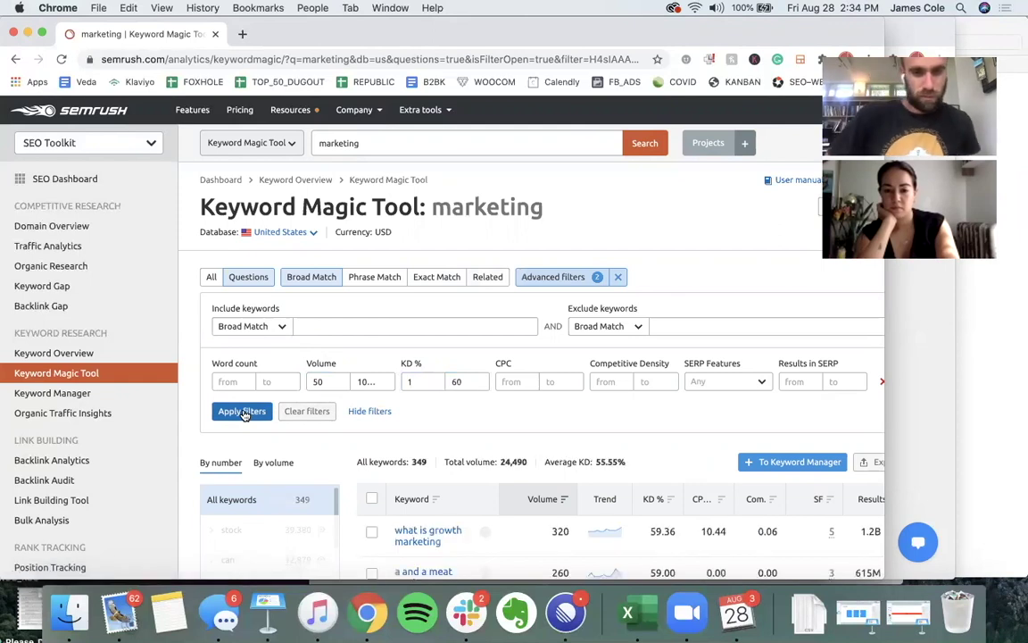
Examine the filtered question keywords with their volume, trend and difficulty, moving the browser window to uncover the remaining columns.
scroll(452, 306, "down", 1)
scroll(452, 306, "down", 5)
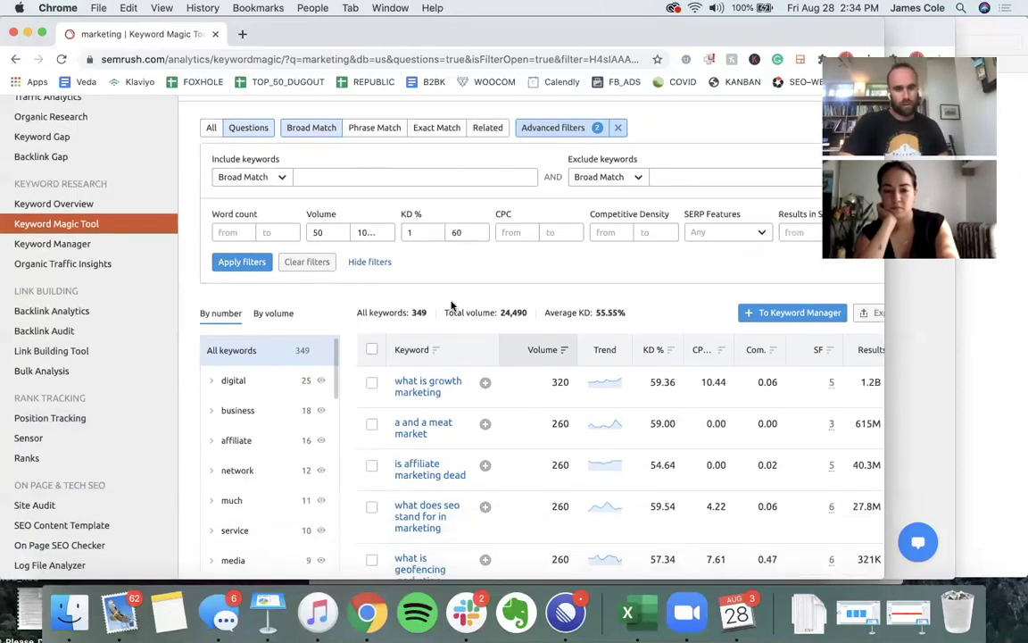
scroll(452, 306, "down", 1)
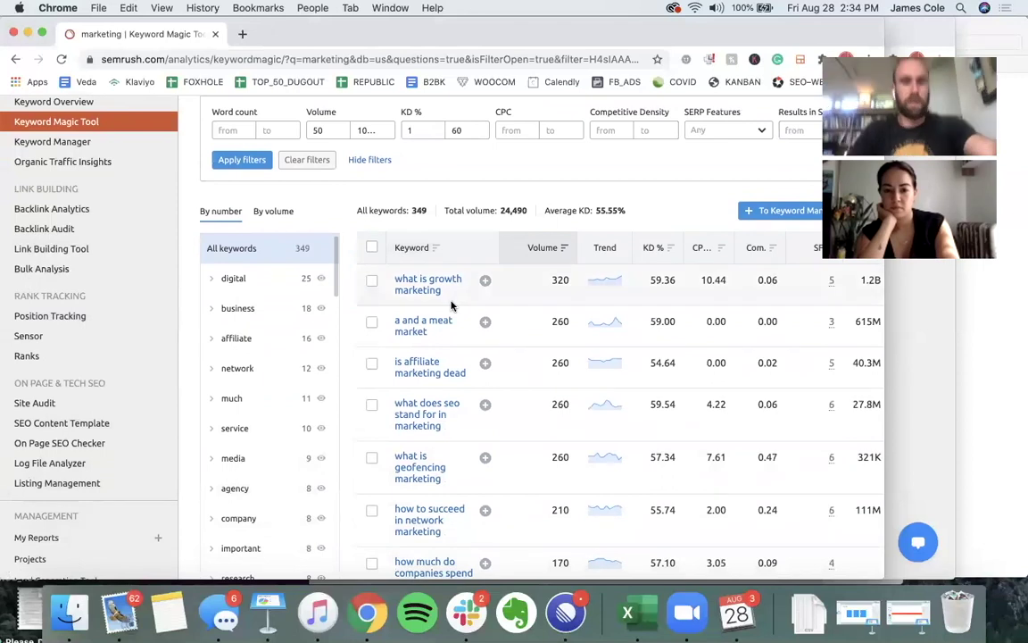
scroll(452, 307, "down", 3)
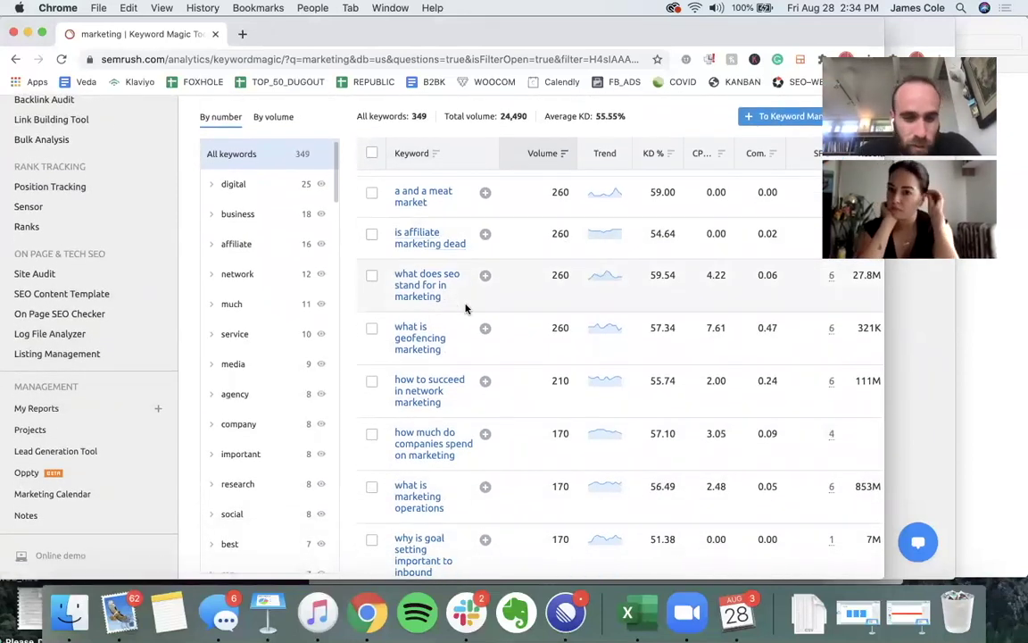
scroll(465, 308, "down", 1)
scroll(465, 308, "down", 1)
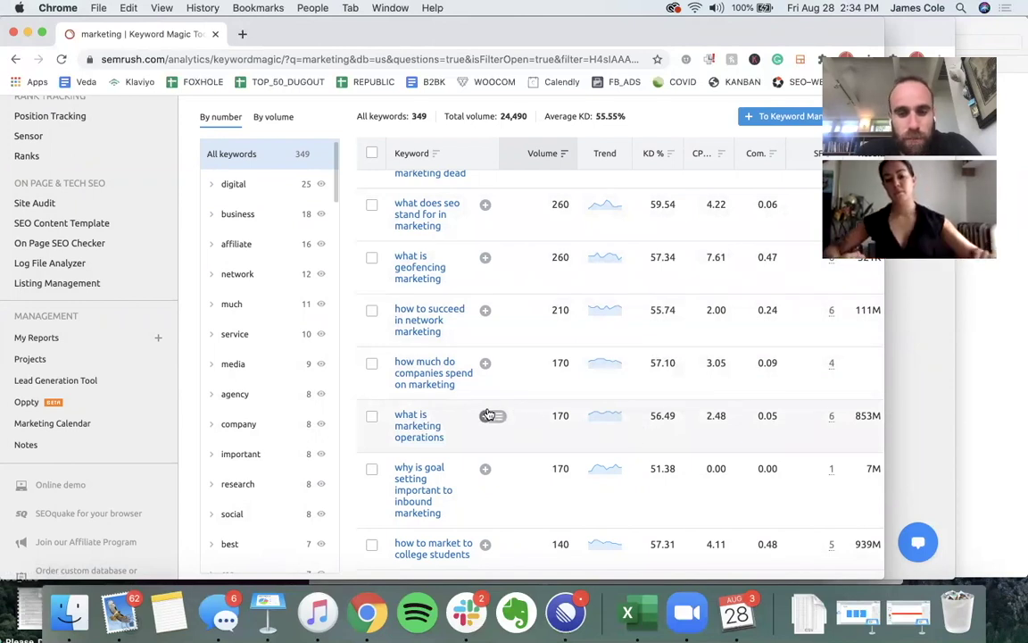
scroll(489, 415, "up", 3)
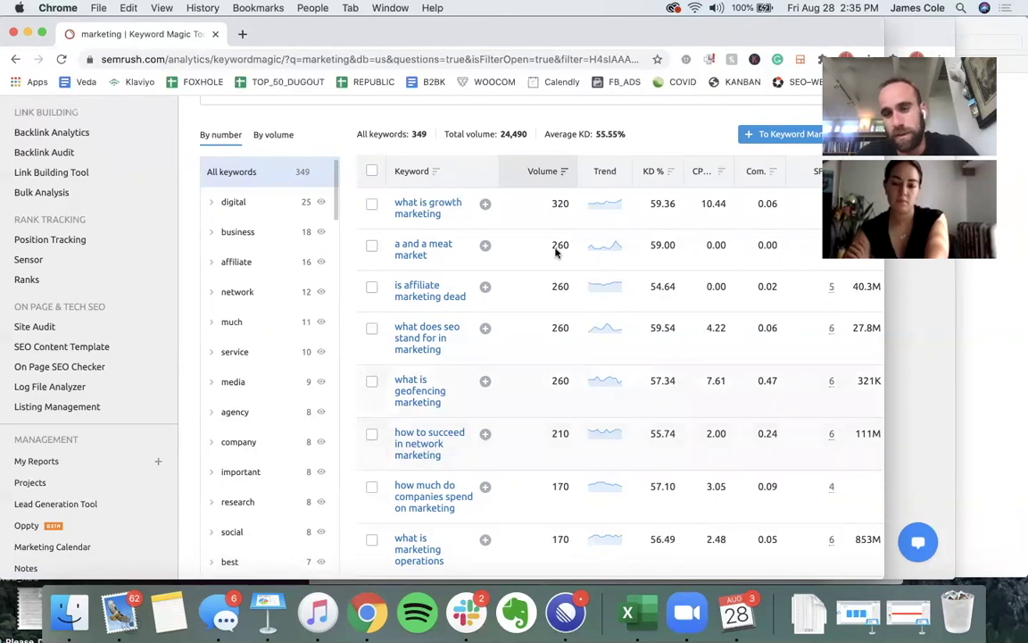
scroll(500, 346, "up", 1)
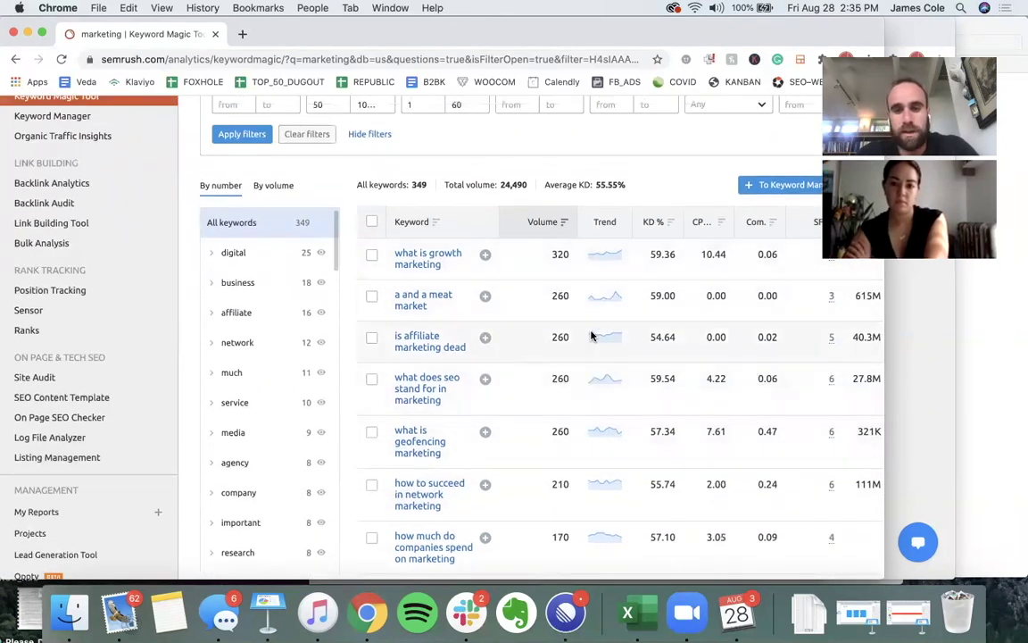
scroll(592, 336, "right", 1)
left_click_drag(792, 39, 650, 39)
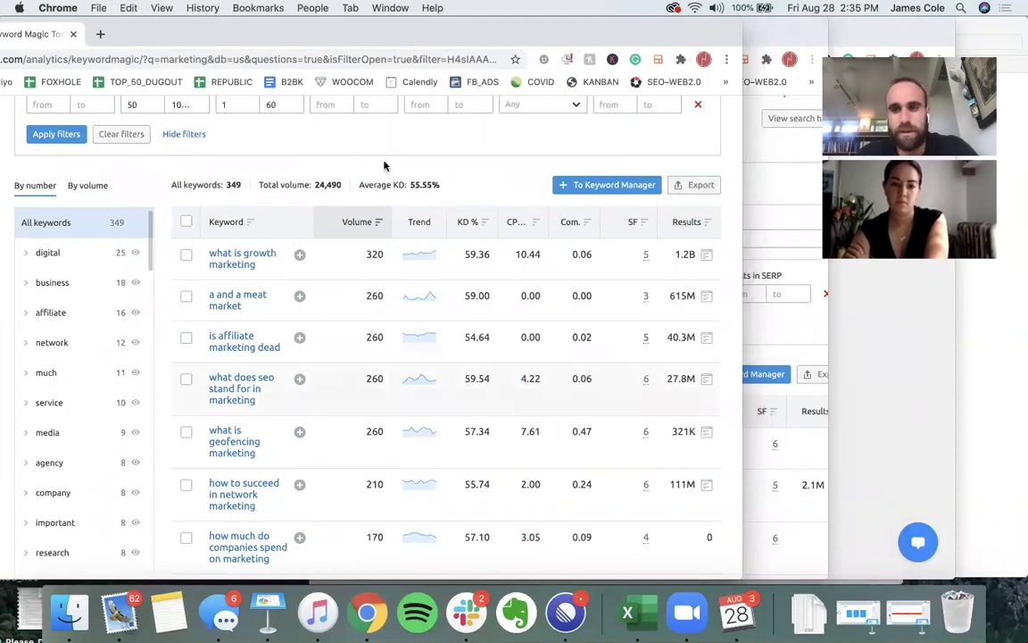
Open the SEO audit spreadsheet from Google Sheets in a new browser window and position the window clear of the overlay.
left_click_drag(234, 26, 338, 25)
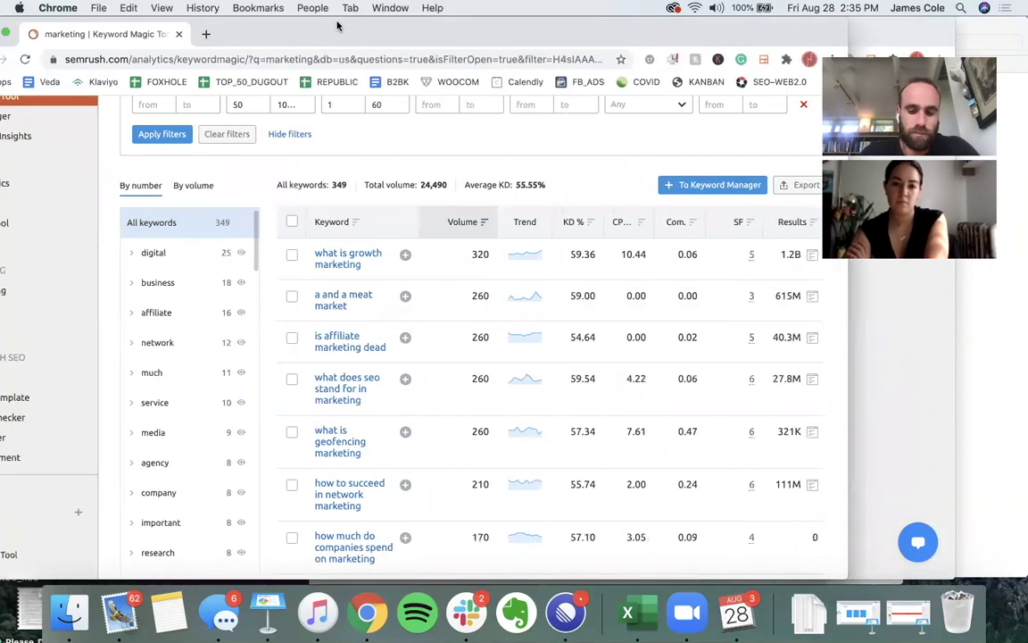
key("super+n")
type("jc")
key("BackSpace")
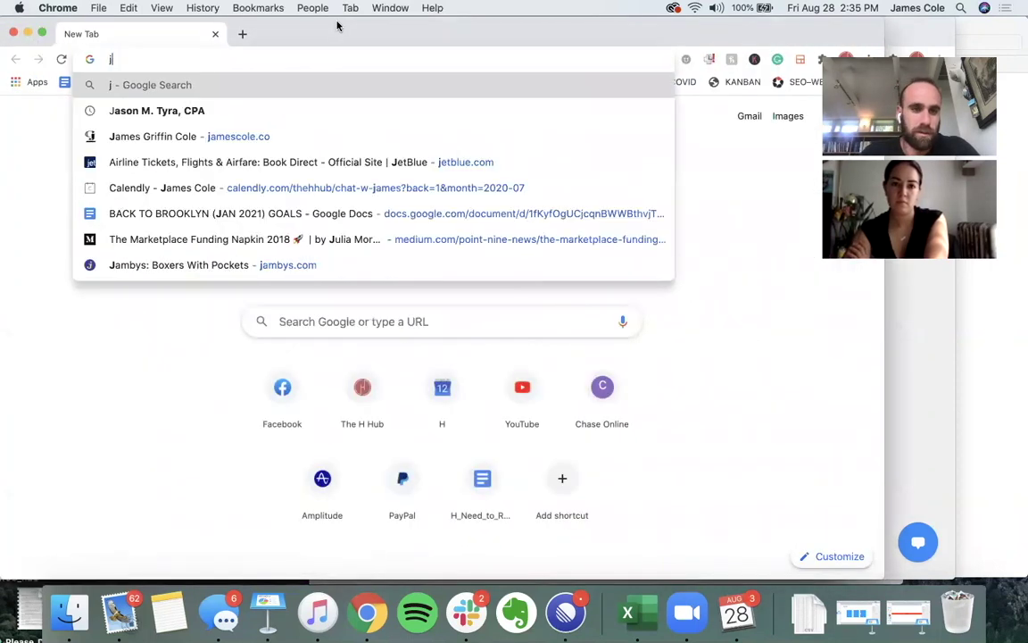
type("_cole")
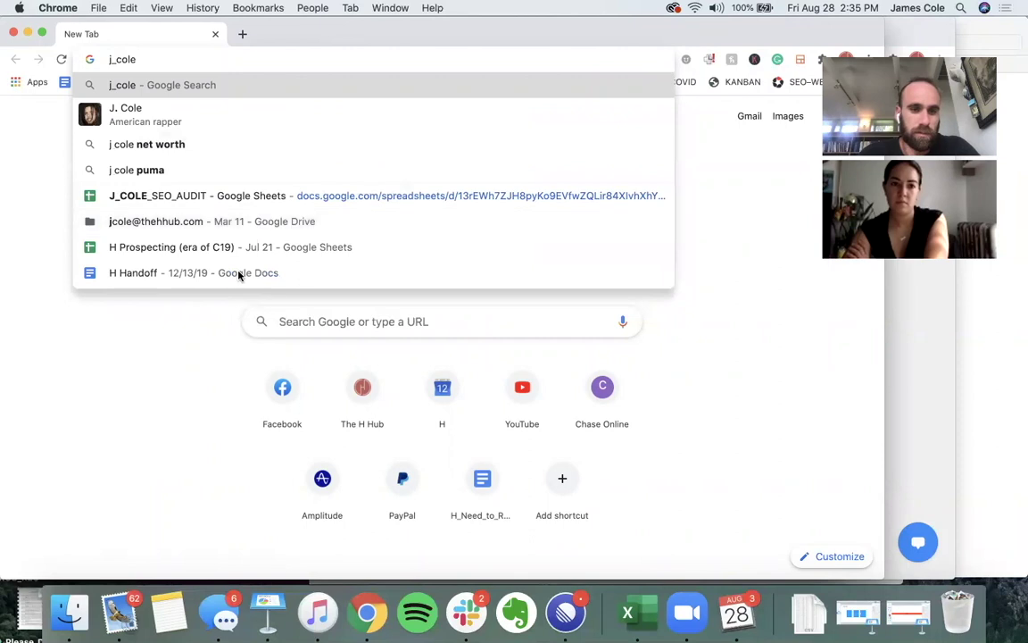
left_click(217, 196)
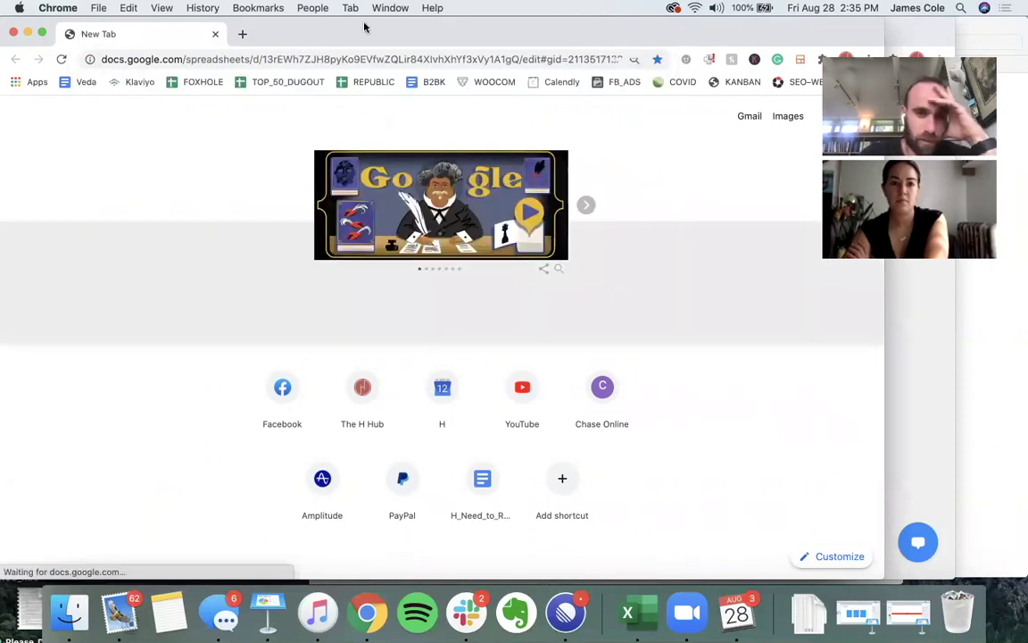
left_click_drag(324, 33, 369, 33)
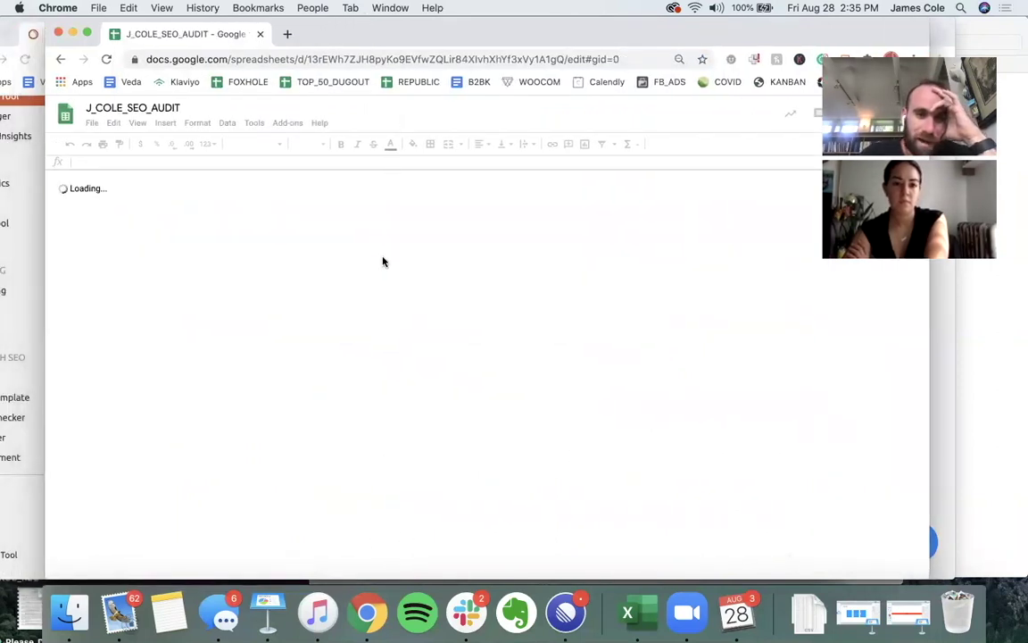
Examine the long list of keywords with their volume, KD, projected readership, fathead and article titles in the KEYWORDS sheet.
scroll(387, 295, "down", 15)
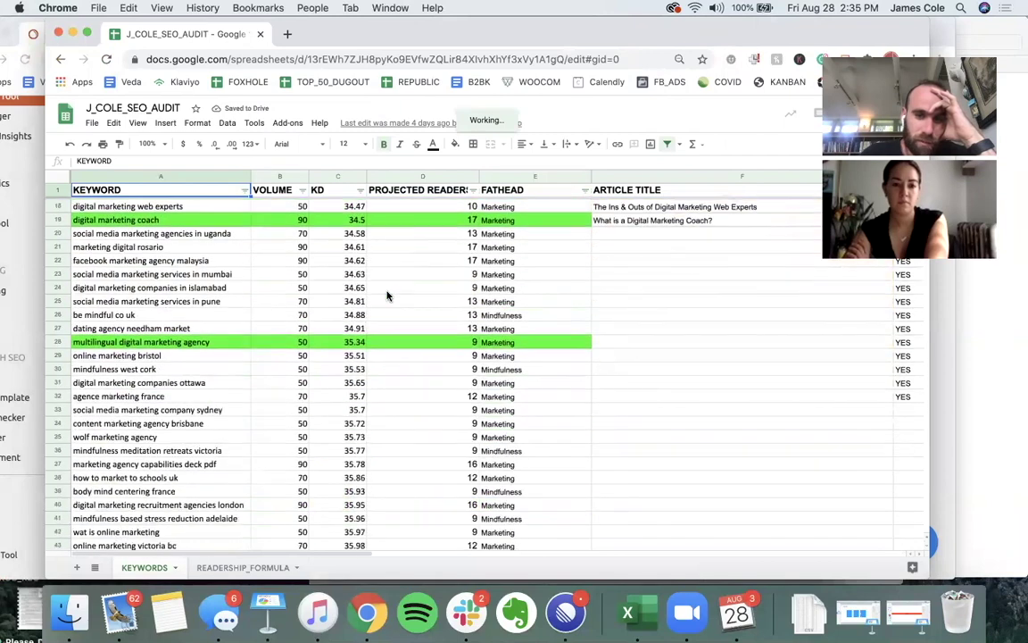
scroll(387, 296, "down", 20)
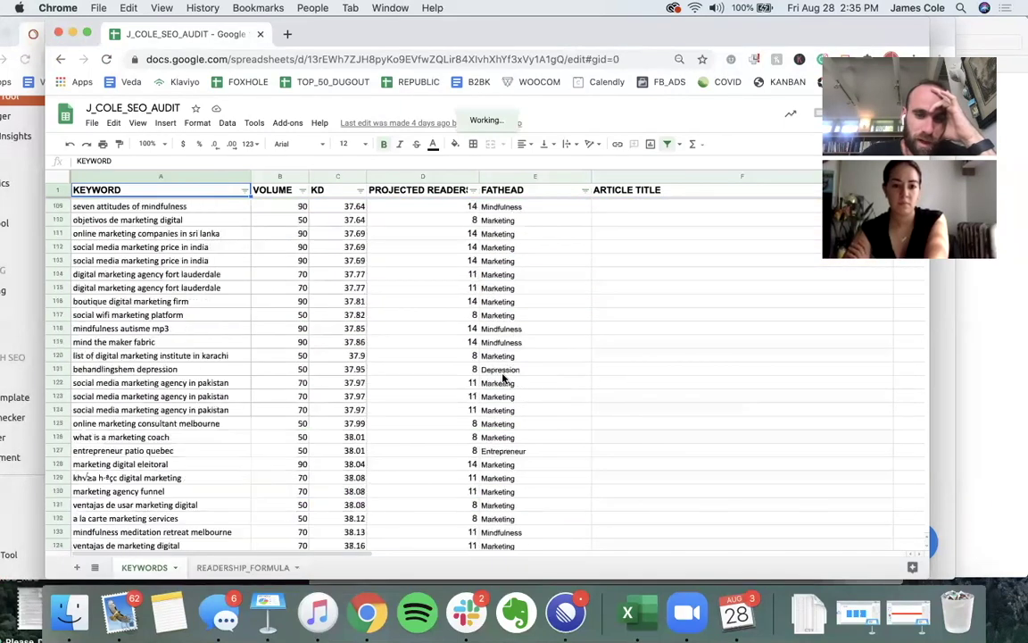
scroll(503, 378, "down", 20)
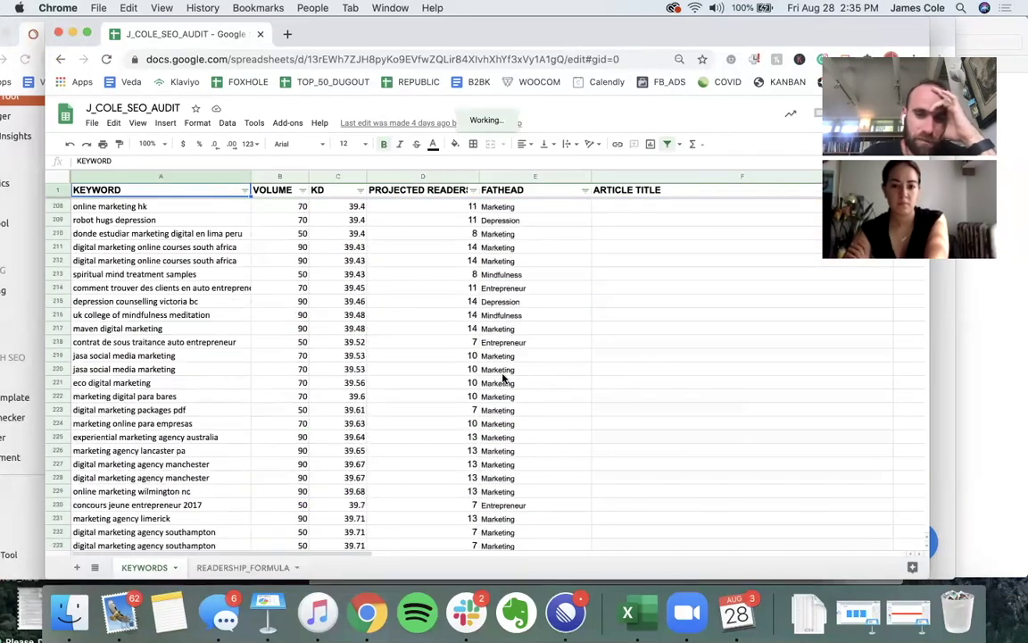
scroll(502, 378, "down", 20)
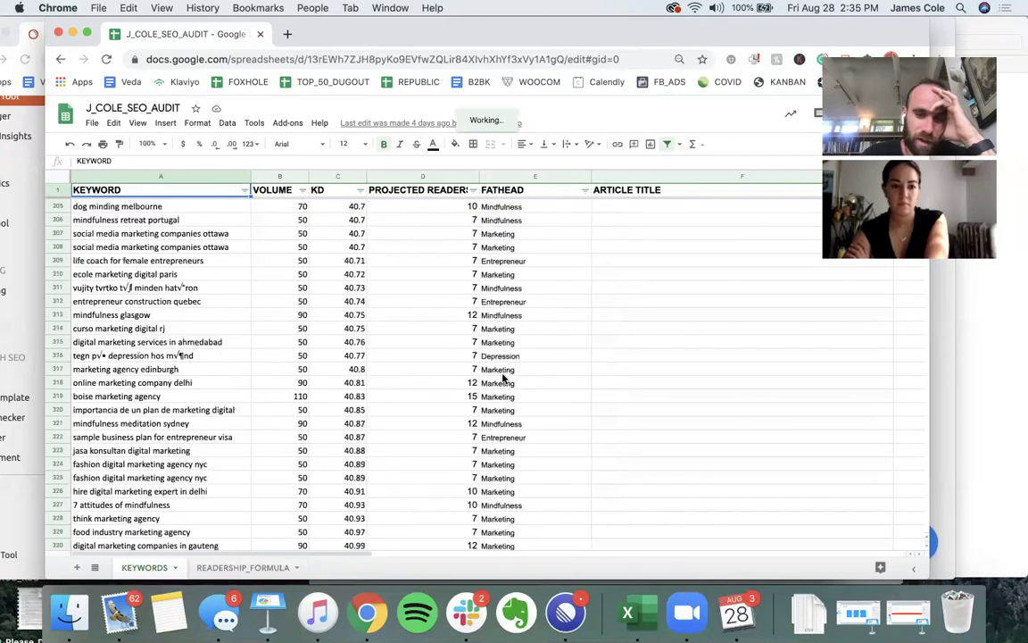
scroll(643, 362, "down", 1)
left_click_drag(739, 44, 621, 44)
left_click_drag(807, 226, 810, 170)
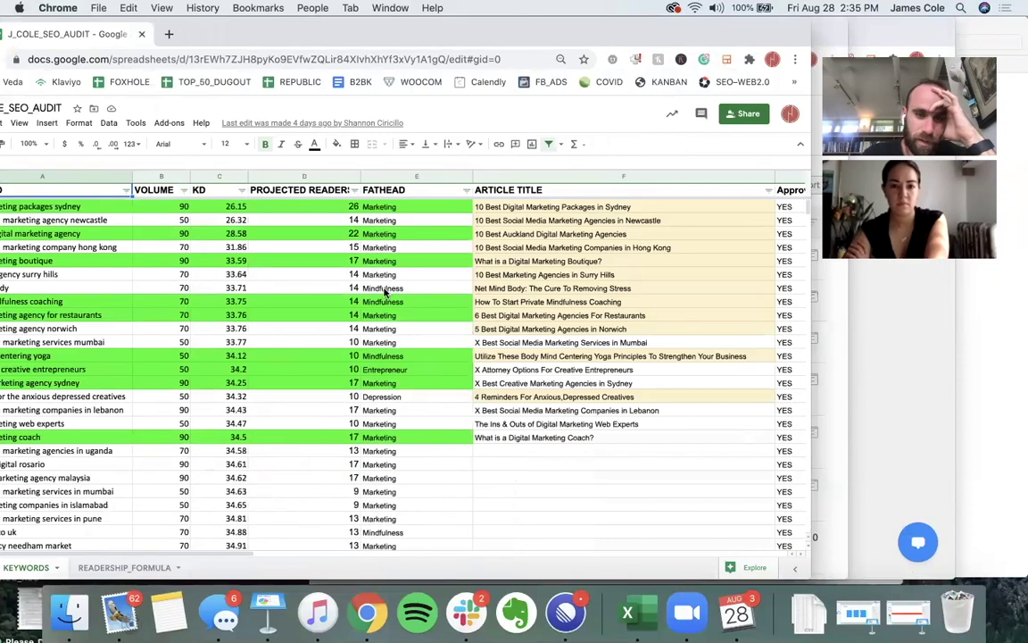
Switch to the READERSHIP_FORMULA sheet and examine the Coefficient vs. KD chart and its table of coefficients.
left_click(124, 567)
left_click_drag(285, 28, 466, 16)
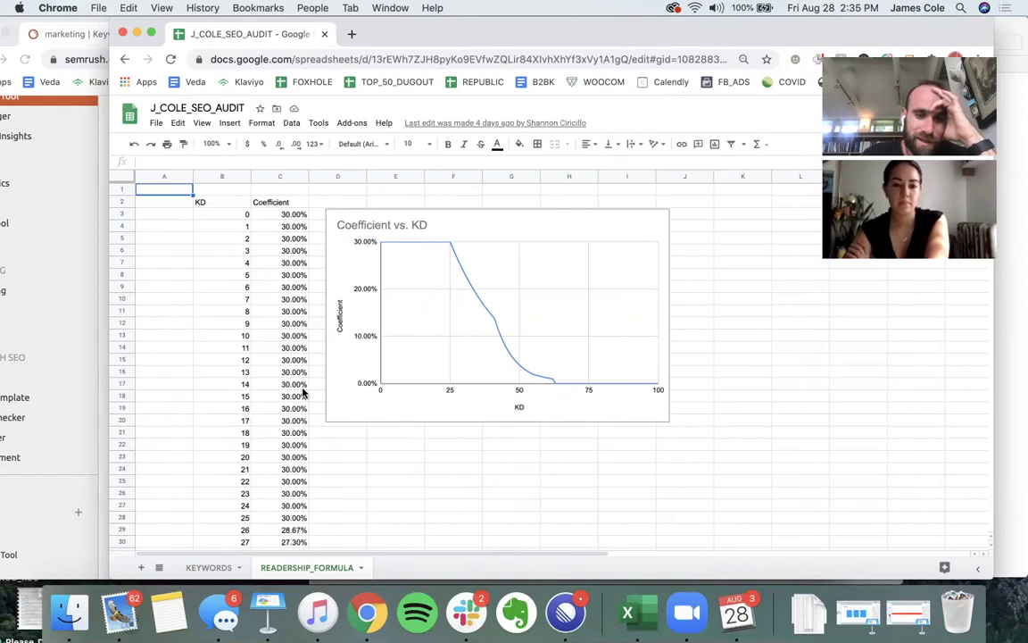
scroll(302, 391, "down", 3)
scroll(303, 391, "down", 5)
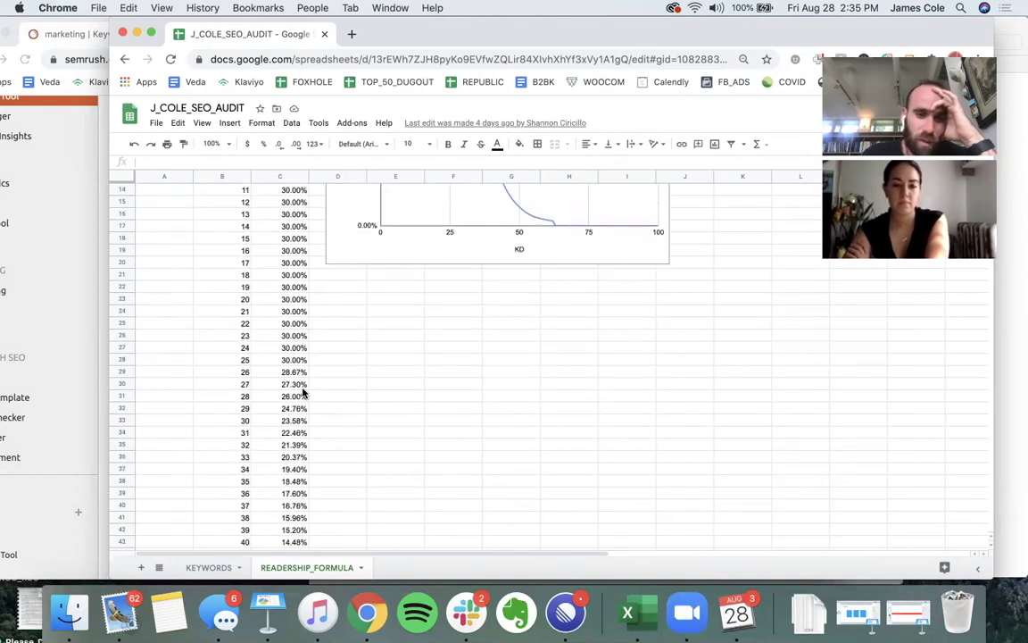
scroll(302, 391, "down", 1)
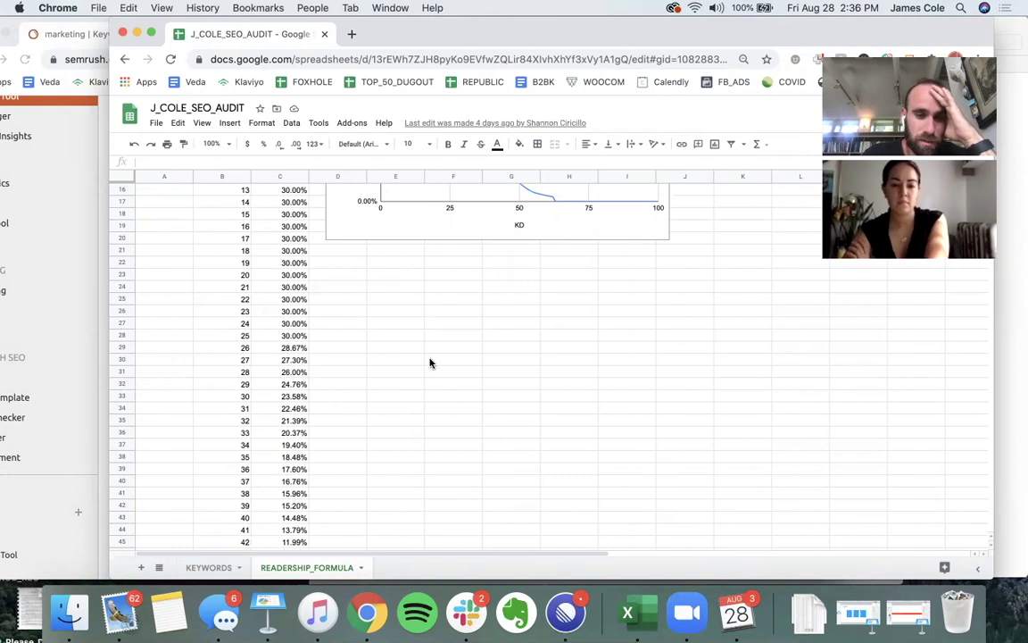
Return to the KEYWORDS sheet and inspect the volume, KD and projected readership formula for "digital marketing packages sydney", plus the readership formula for "auckland digital marketing agency".
left_click(210, 567)
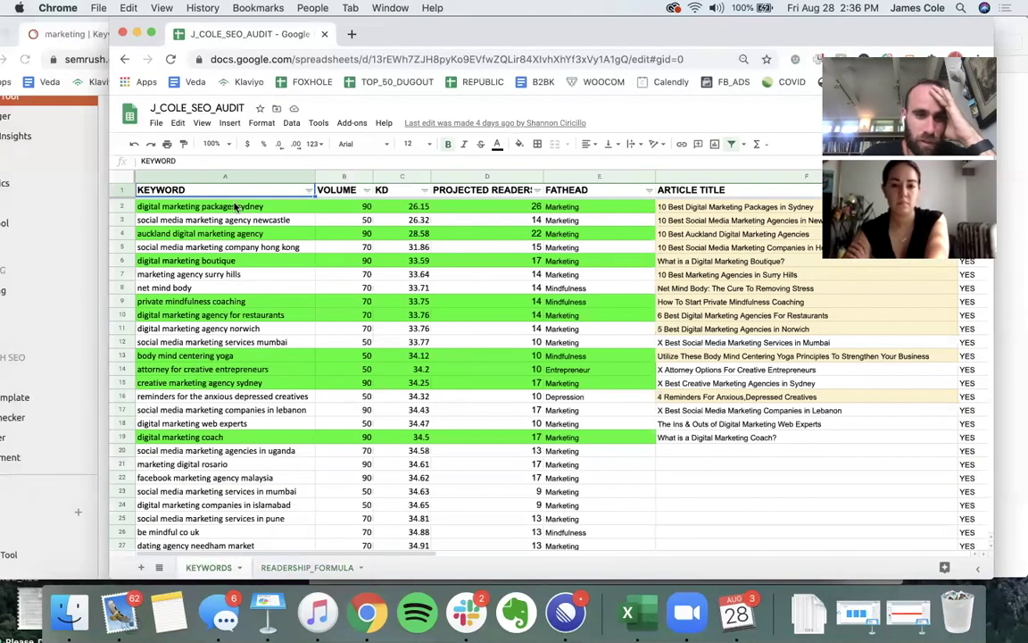
left_click(356, 207)
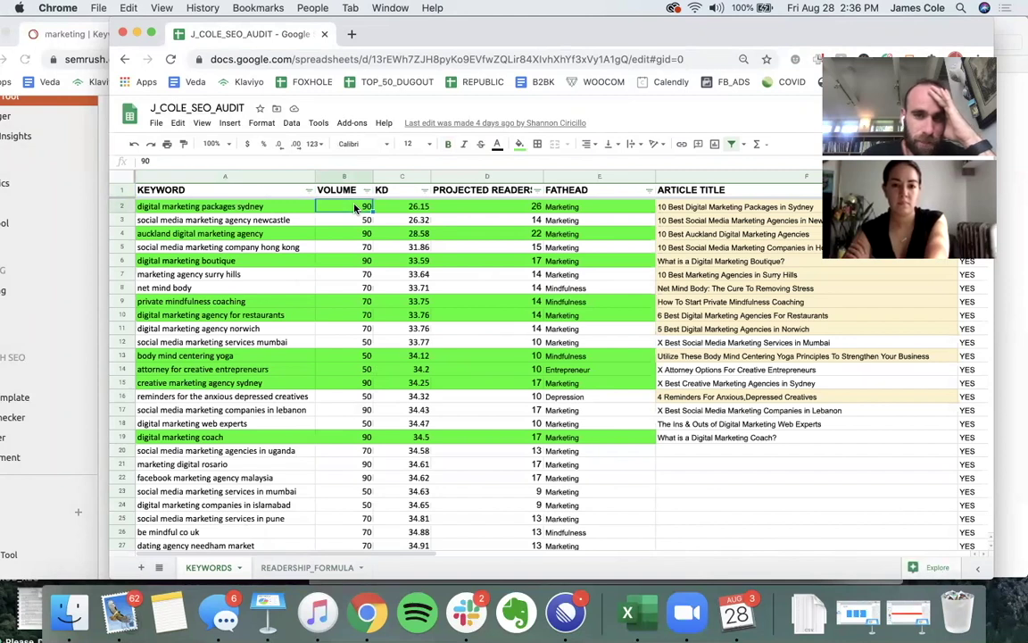
left_click(412, 207)
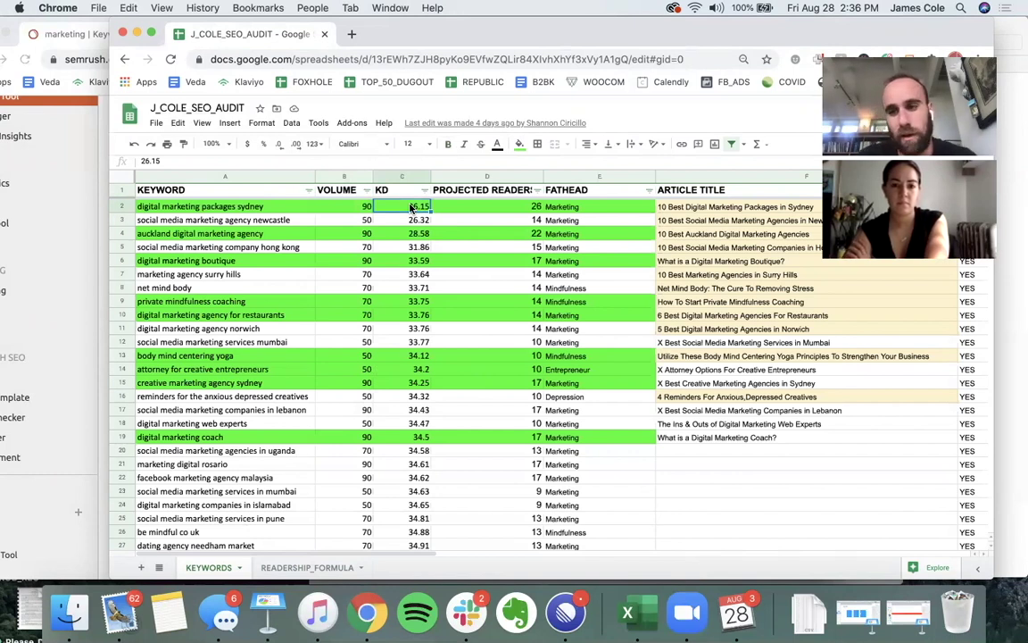
left_click(516, 211)
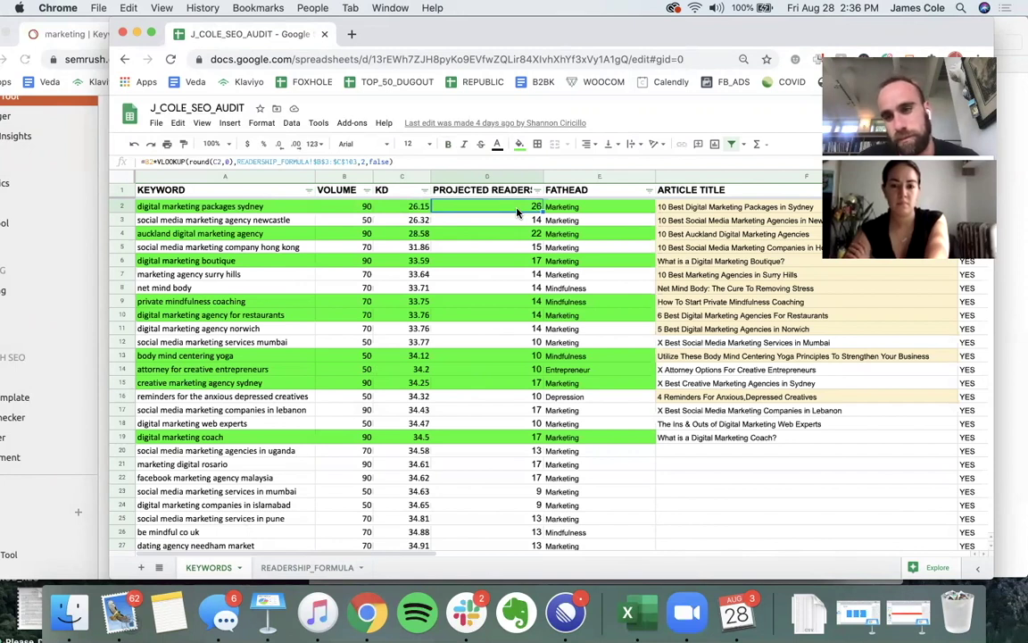
left_click(505, 232)
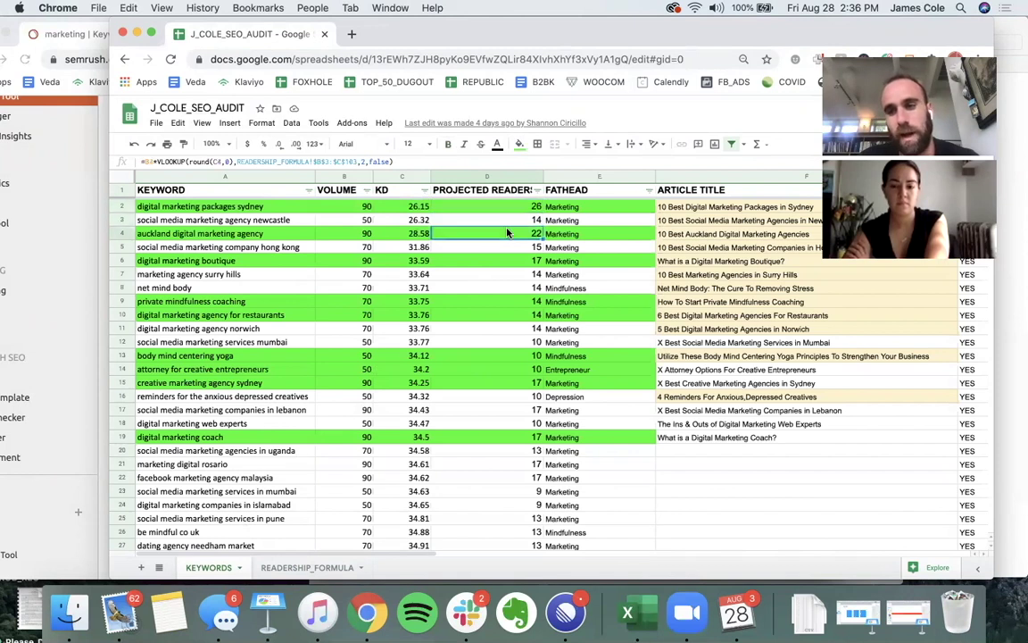